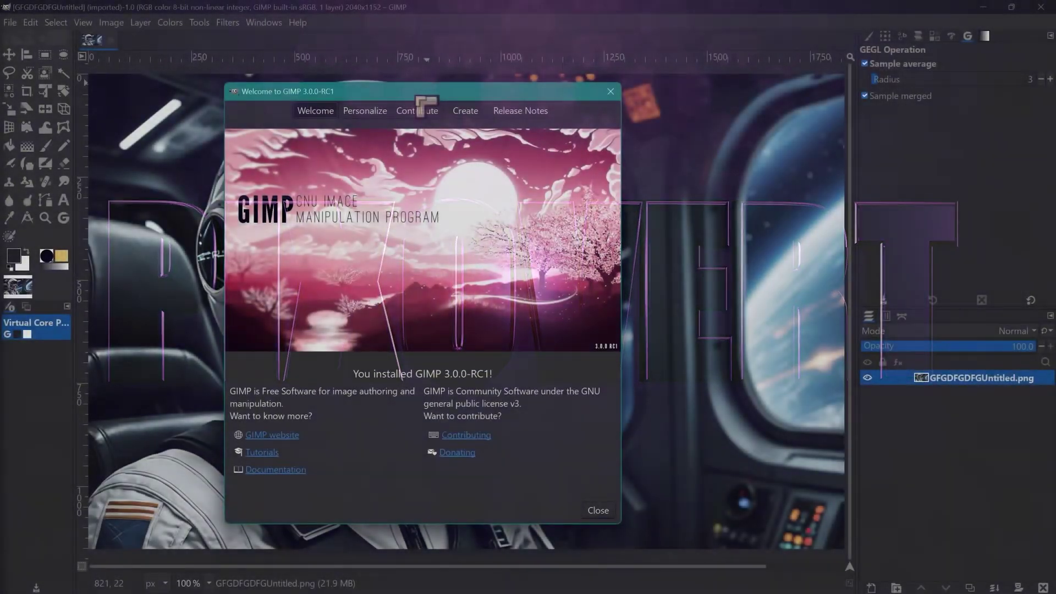
- Reposition the Welcome to GIMP window and show its Personalize page of theme, scaling and language options
drag(427, 105, 555, 106)
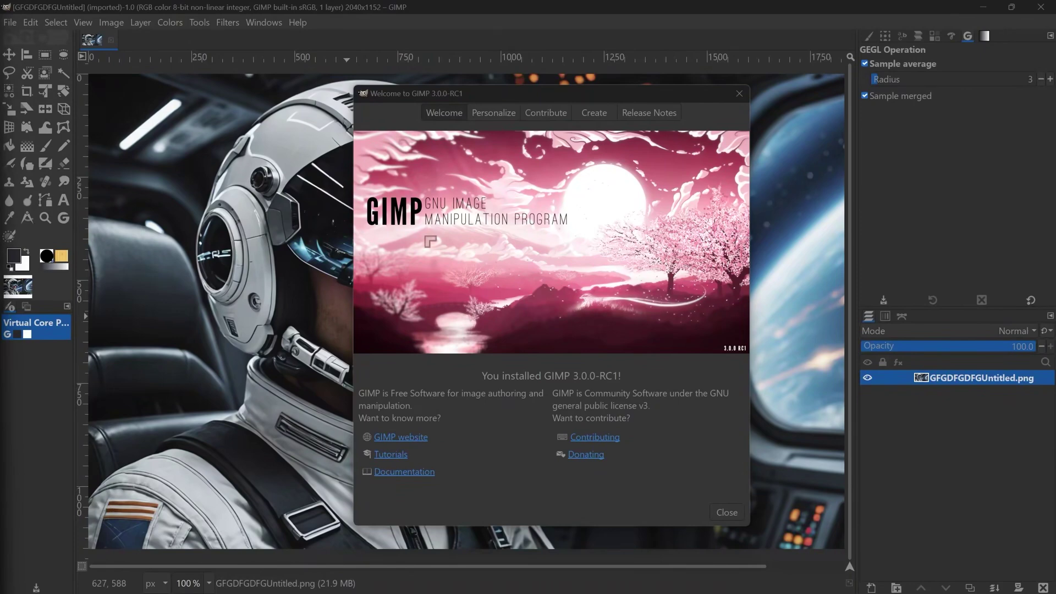
drag(575, 96, 514, 69)
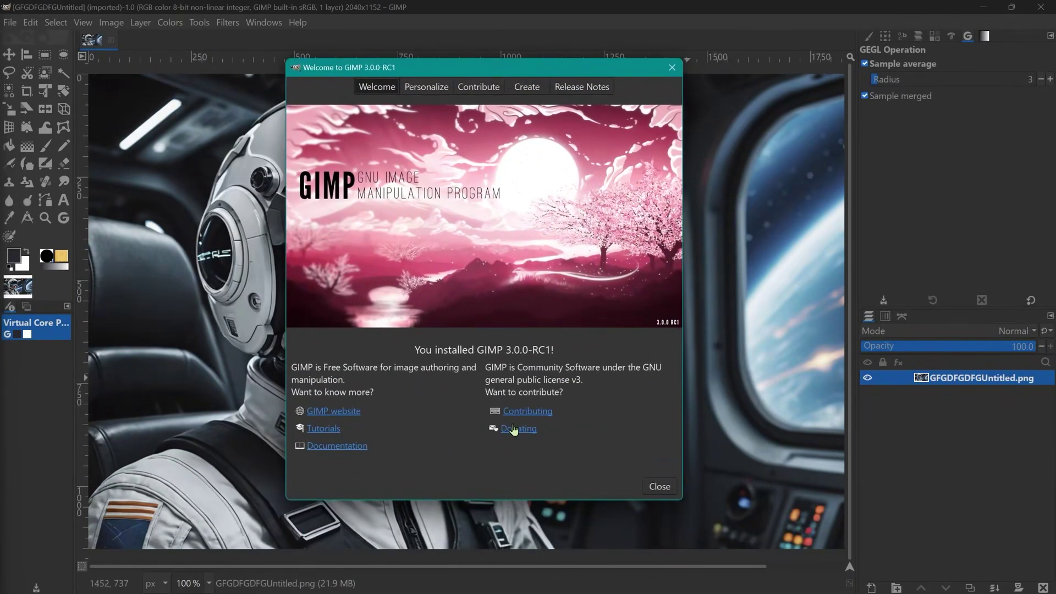
click(426, 87)
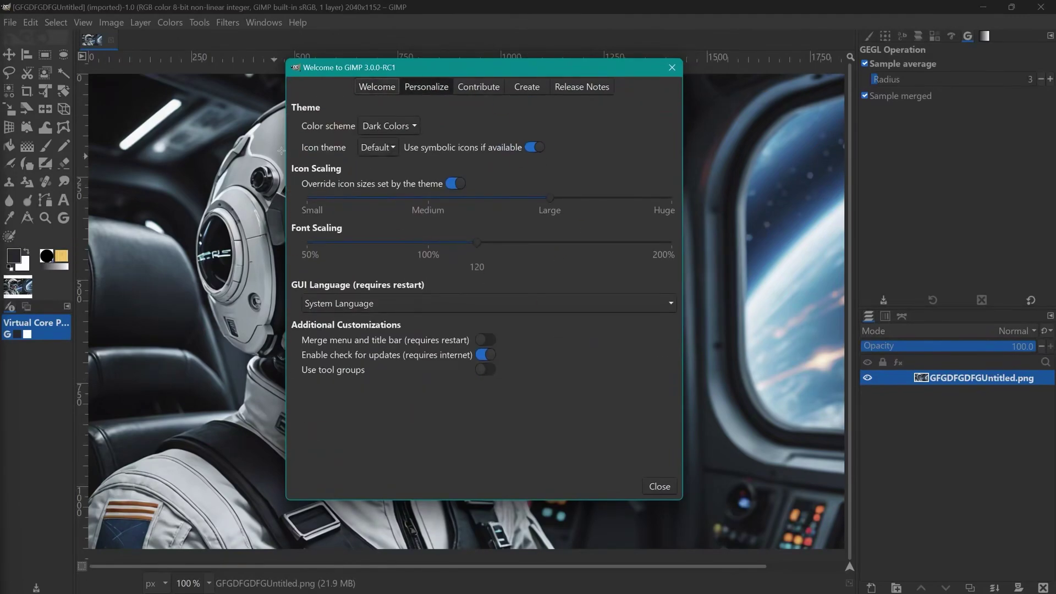
- Glance at the Create page, return to Personalize, then close the Welcome window
click(305, 13)
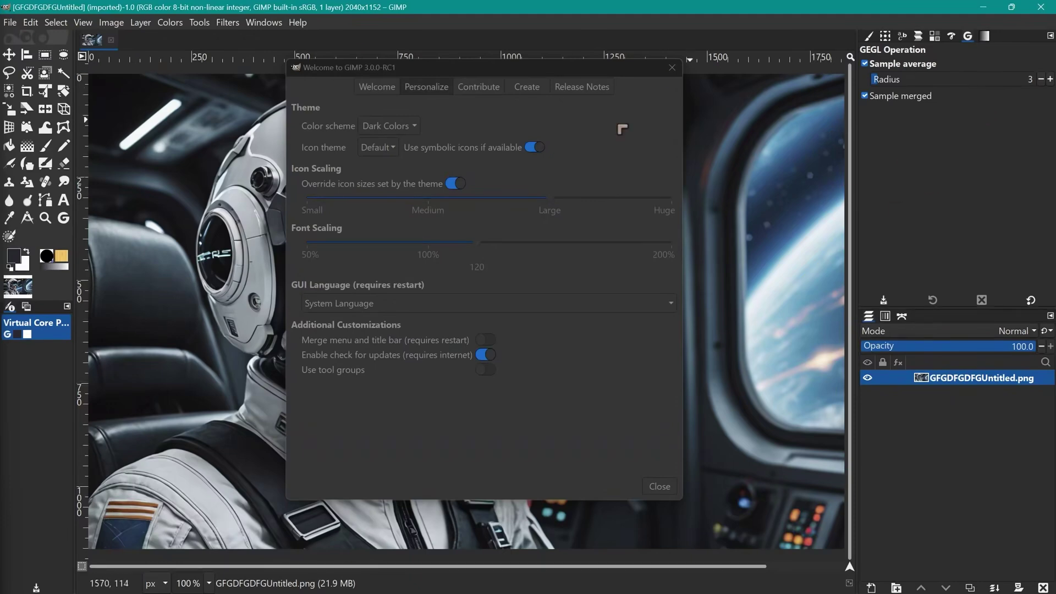
drag(509, 65, 523, 65)
click(541, 88)
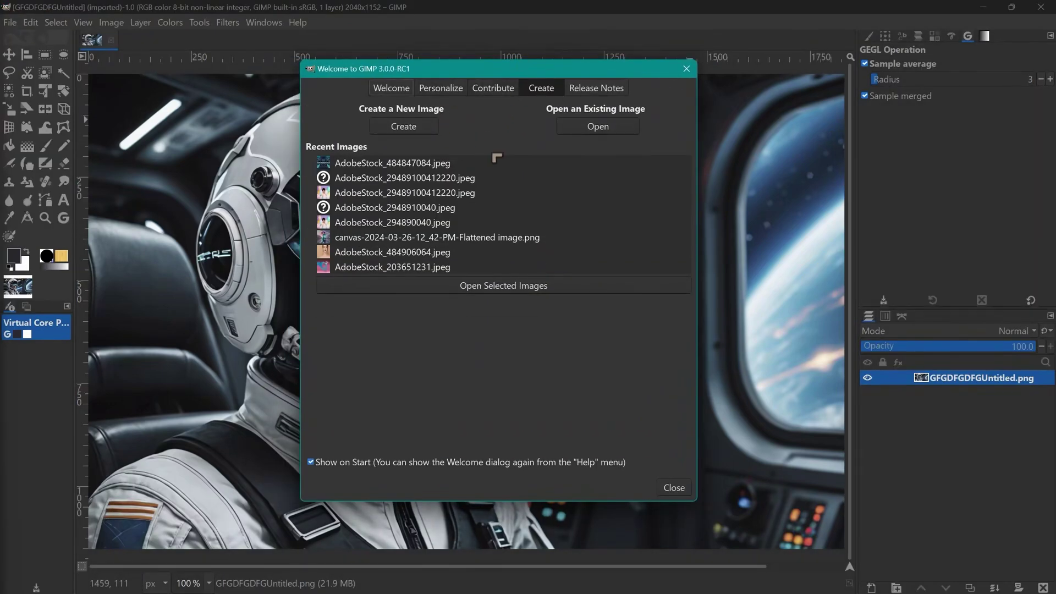
click(443, 89)
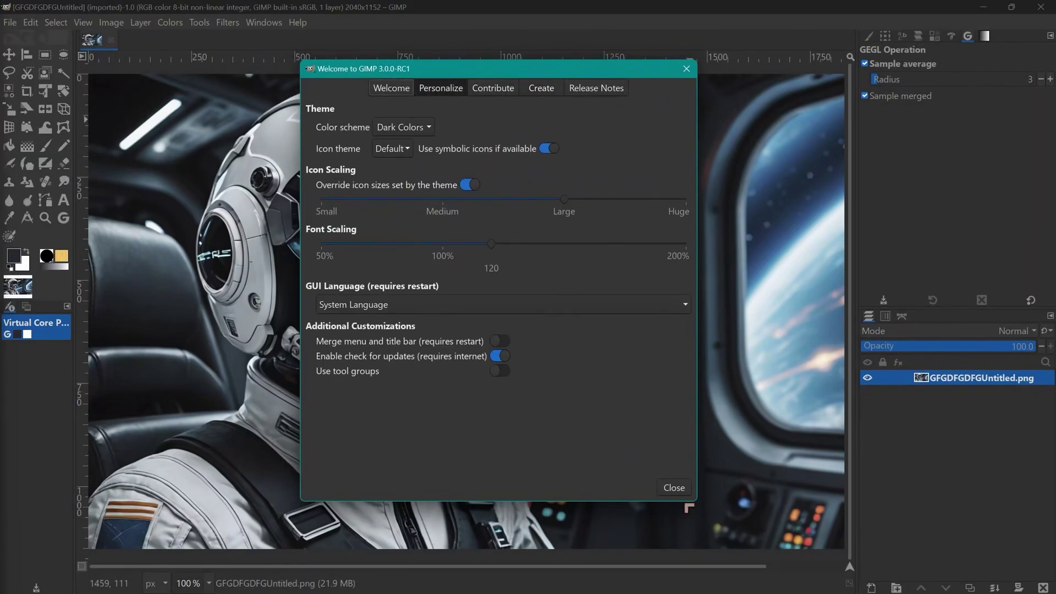
click(672, 489)
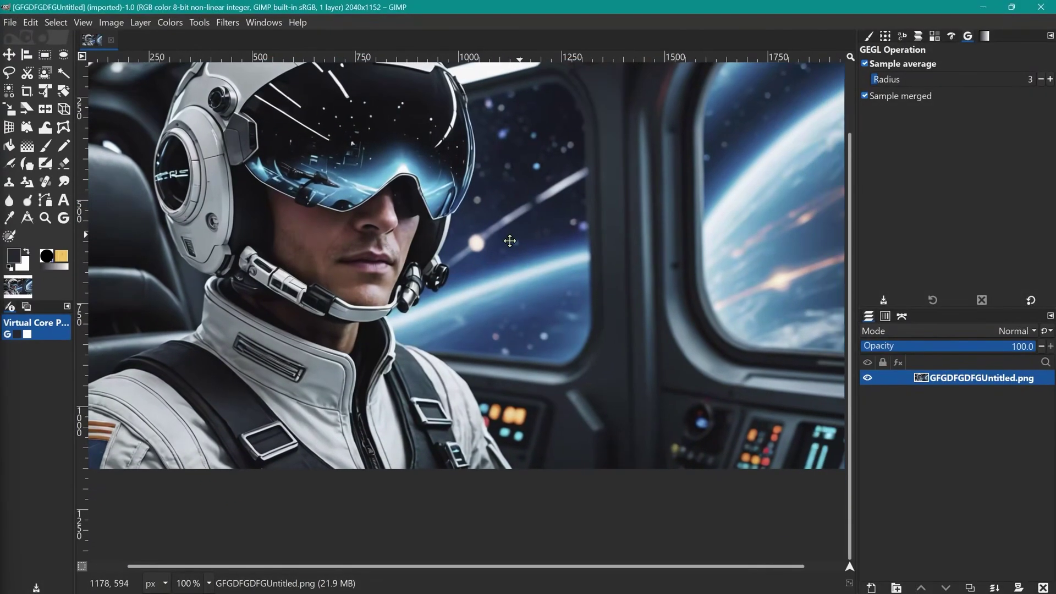
- Pan around the 2040×1152 astronaut photo, ending on its right side
drag(510, 240, 533, 328)
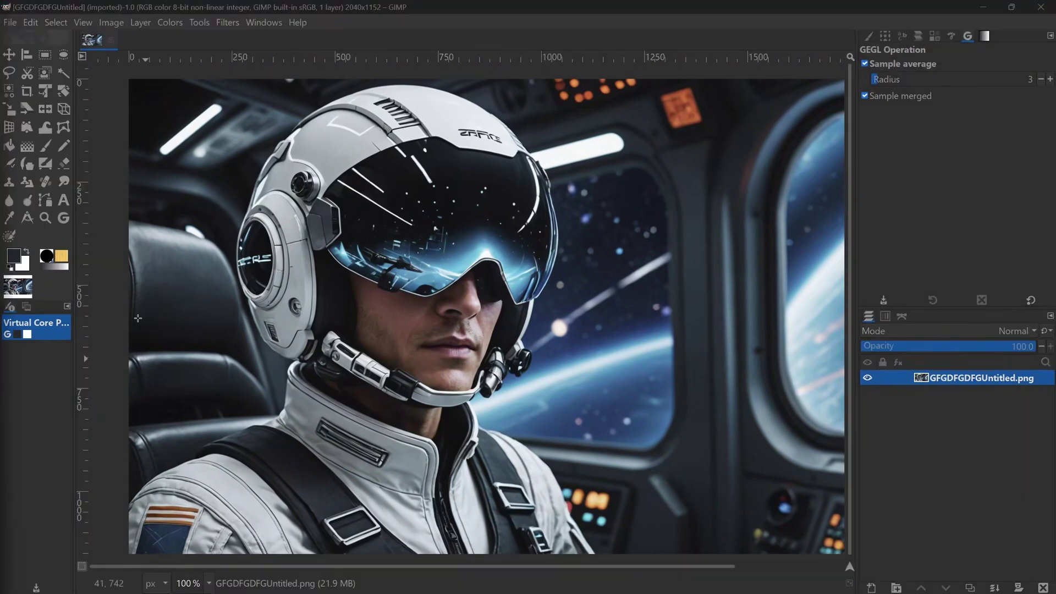
drag(300, 268, 212, 249)
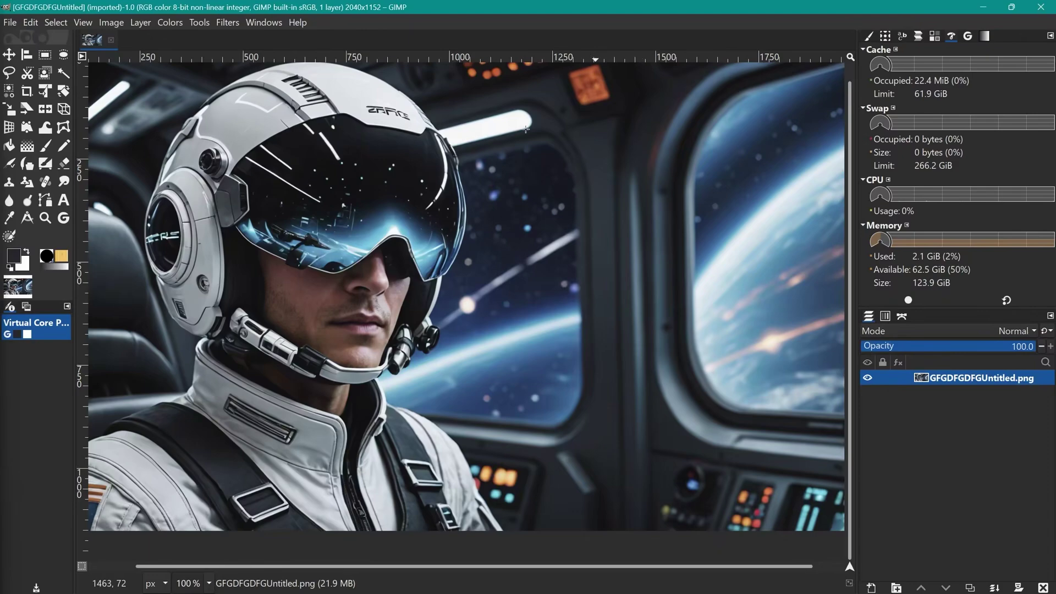
drag(453, 239, 393, 165)
- Preview a brightening Curves adjustment on the astronaut photo, then cancel it
click(227, 22)
click(227, 22)
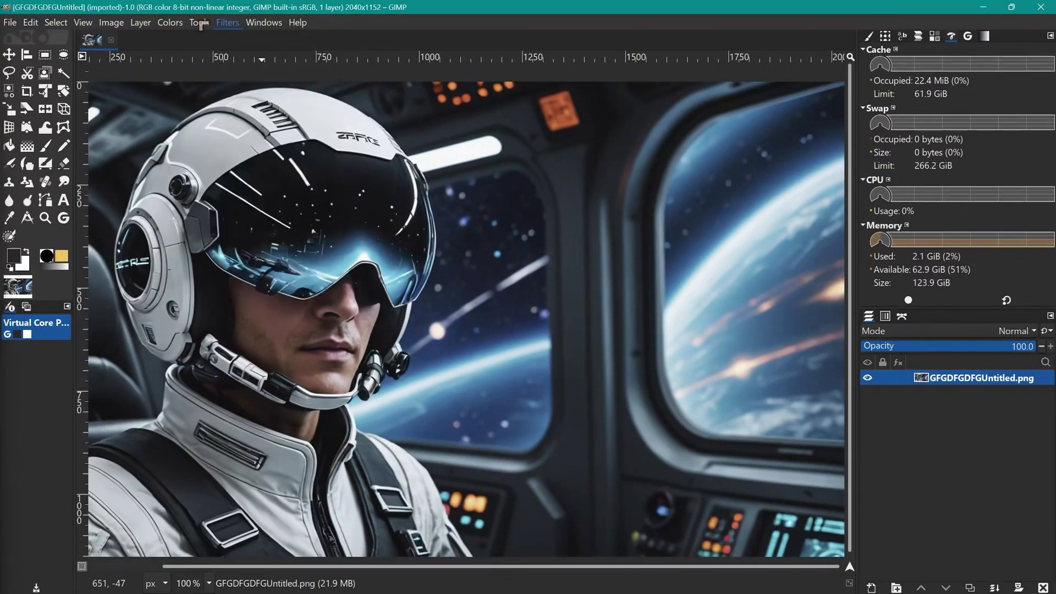
click(170, 22)
click(187, 179)
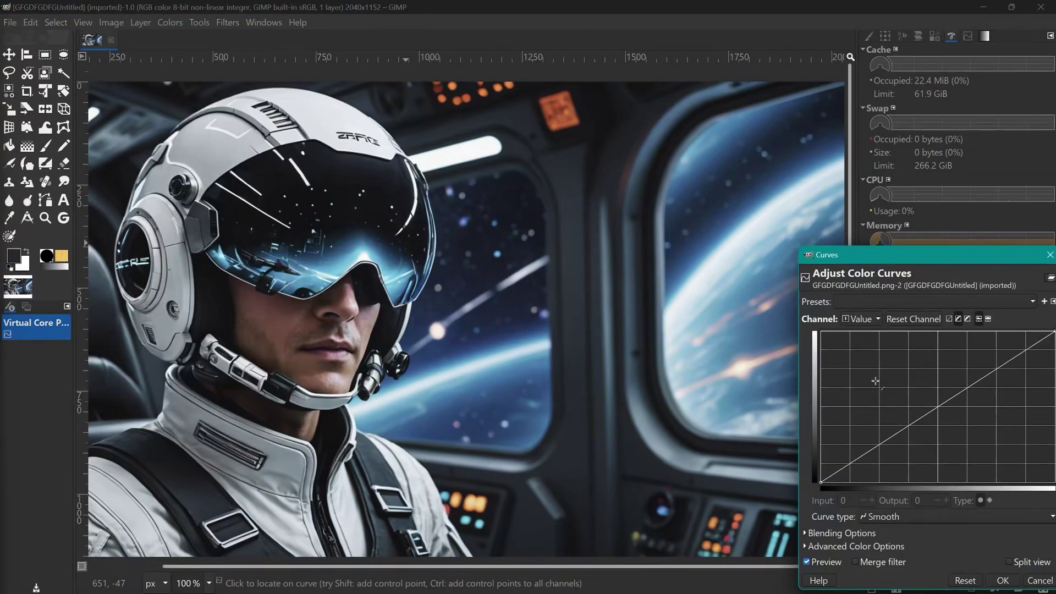
drag(938, 406, 900, 432)
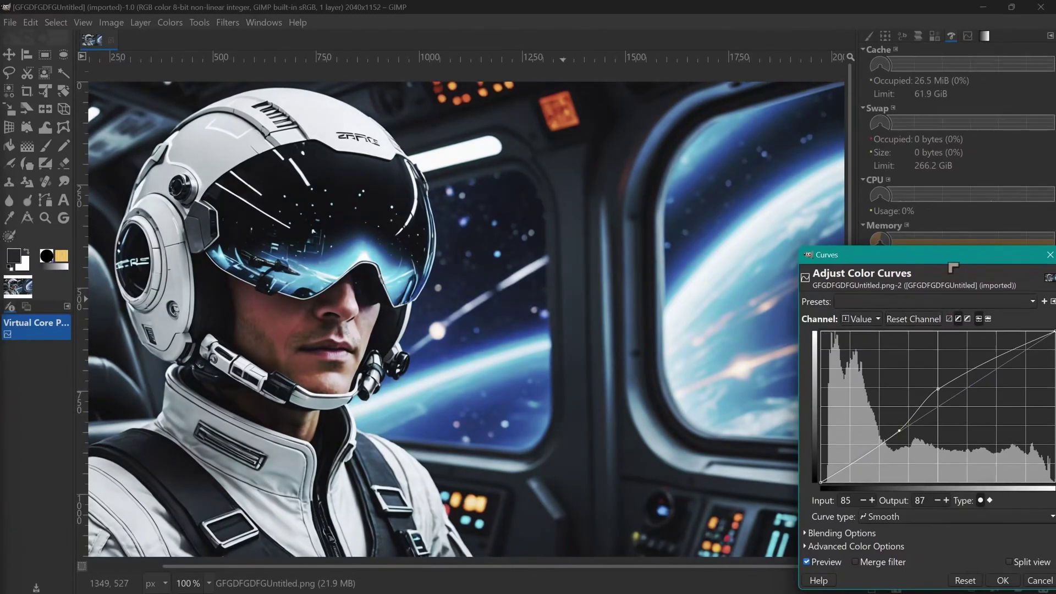
key(Escape)
- Preview a Gaussian Blur of size about 11.44, then cancel it to keep the photo sharp
click(228, 22)
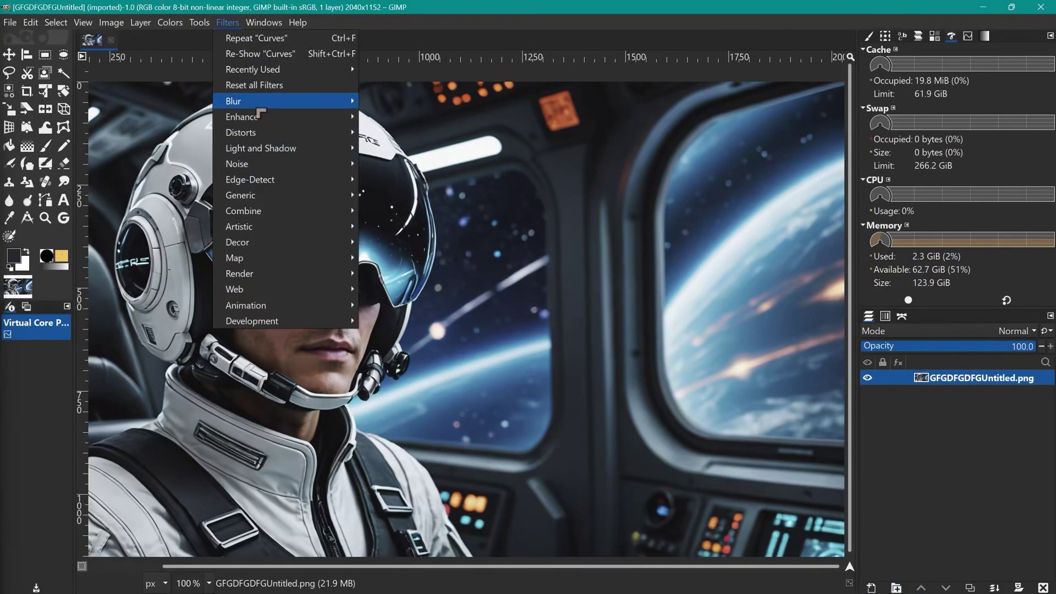
mouse_move(264, 105)
click(388, 118)
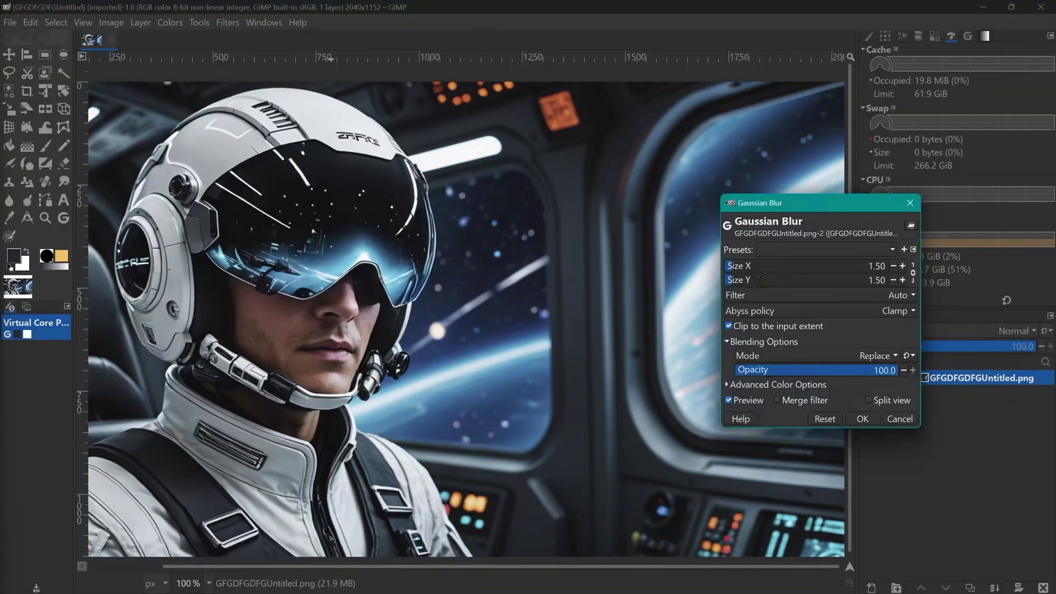
drag(770, 266, 734, 268)
click(899, 419)
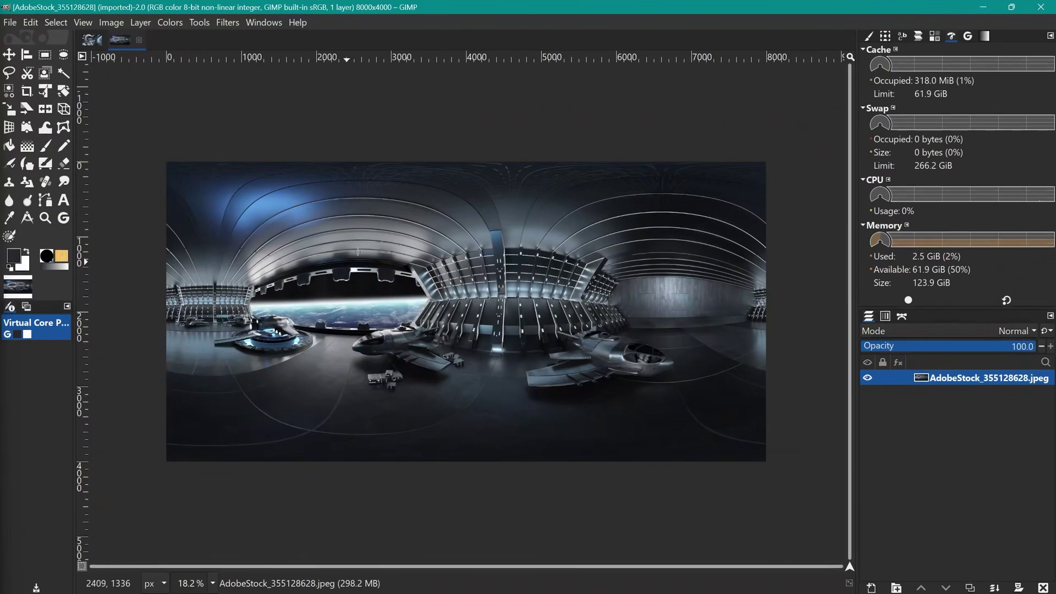
- Start a Filters > Map > Panorama Projection preview of the hangar panorama
scroll(337, 165, down, 2)
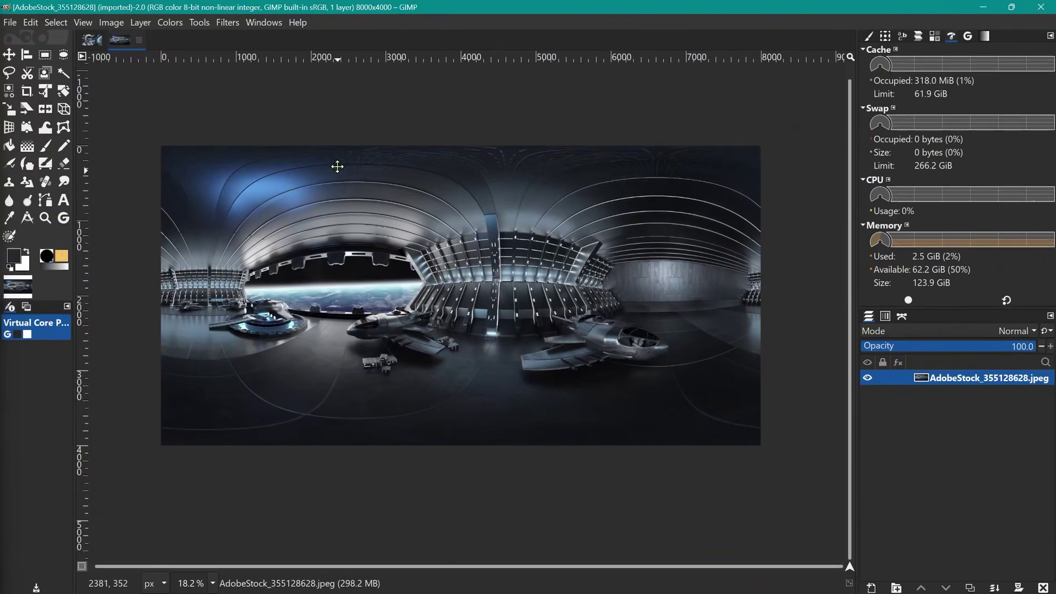
click(227, 23)
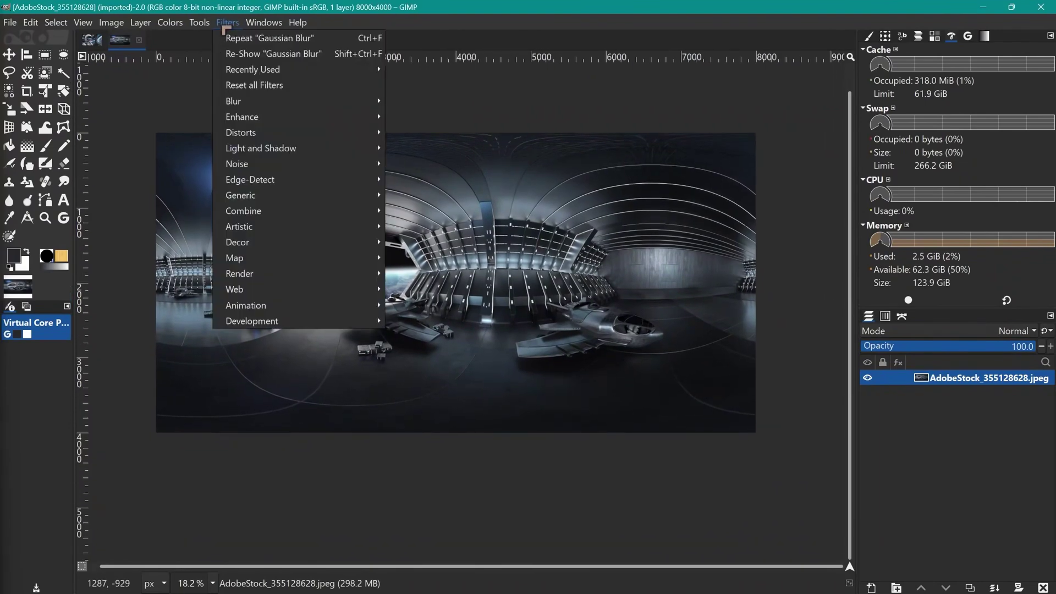
mouse_move(261, 260)
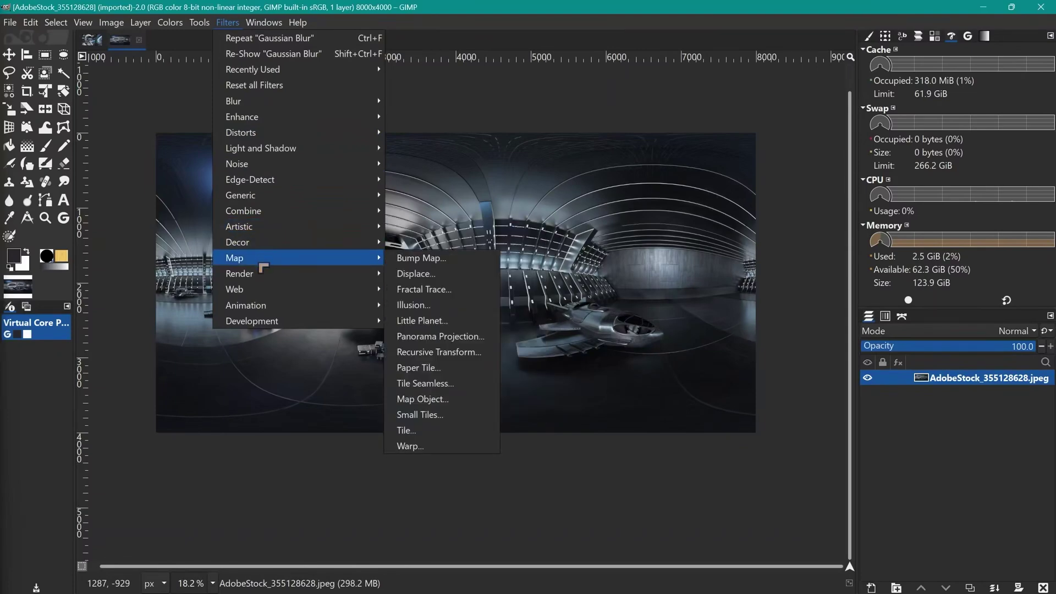
click(468, 342)
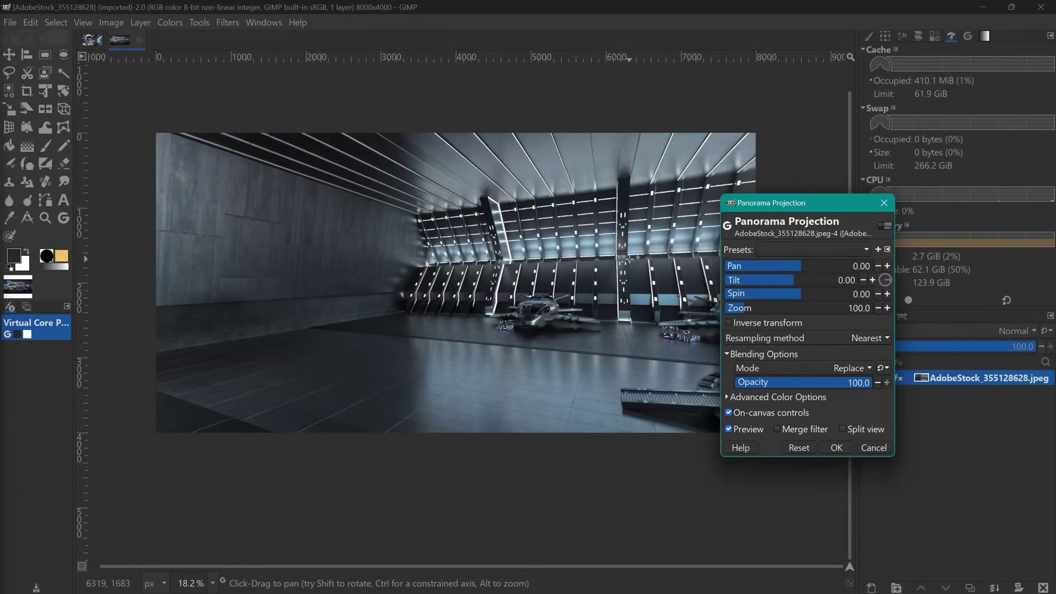
drag(606, 257, 486, 261)
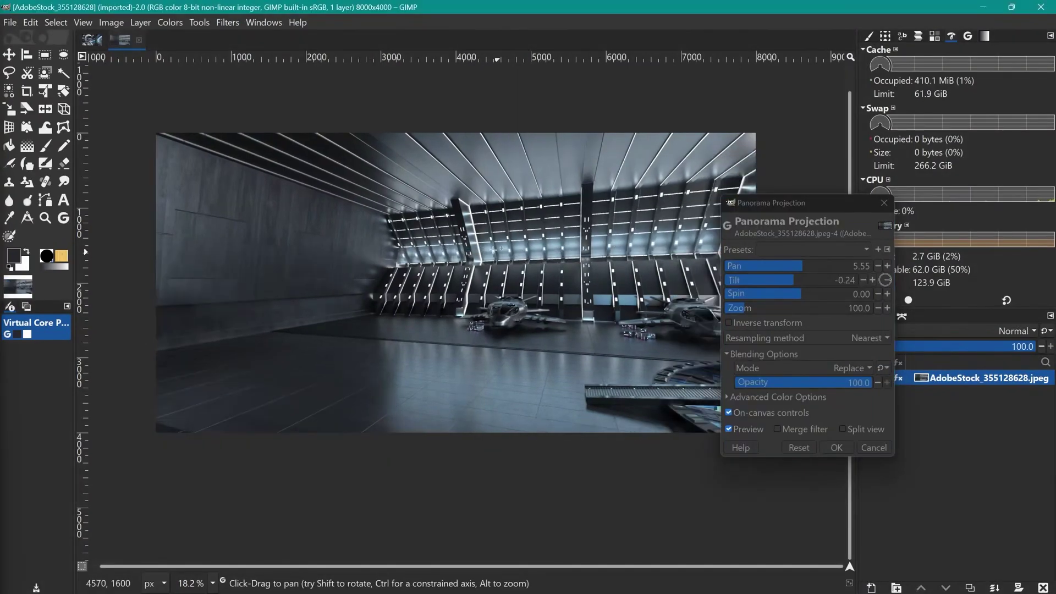
- Turn the projected view to look out the hangar window at Earth (pan 113.36, tilt -0.26)
ctrl+scroll(488, 244, up, 4)
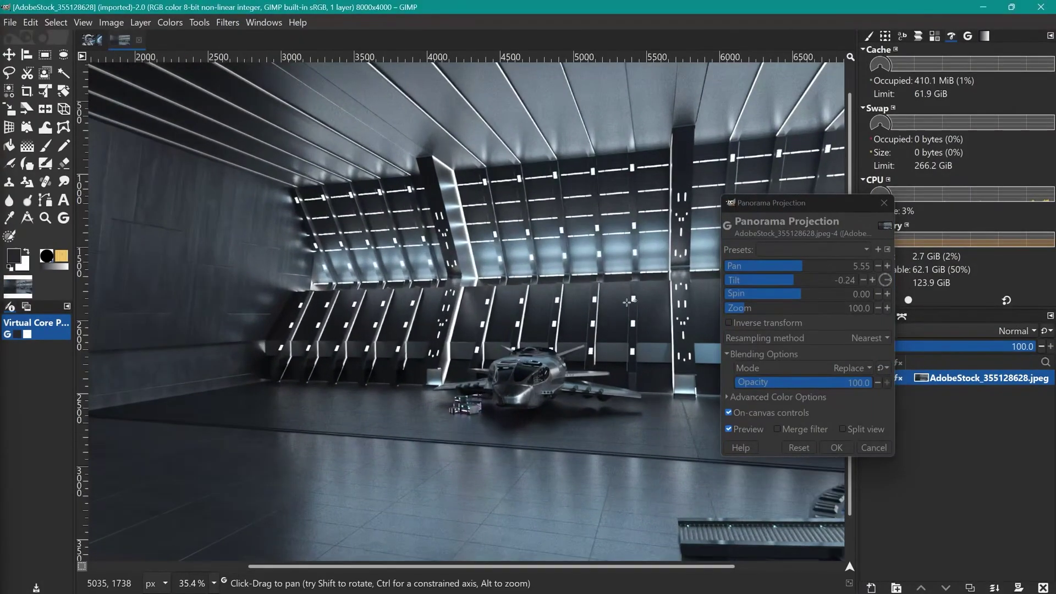
drag(622, 299, 275, 307)
drag(715, 308, 363, 263)
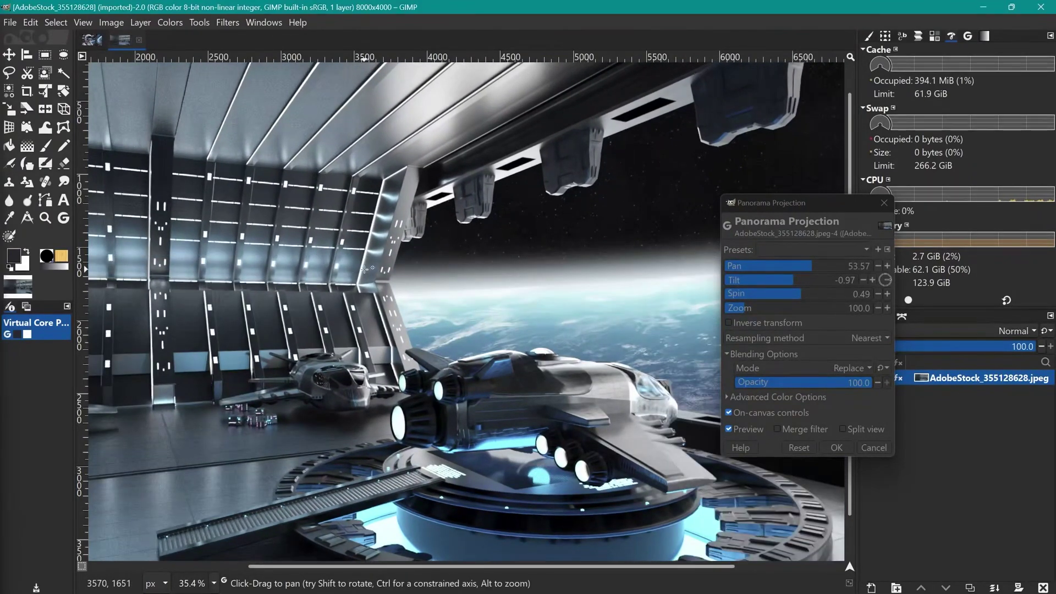
drag(507, 301, 347, 297)
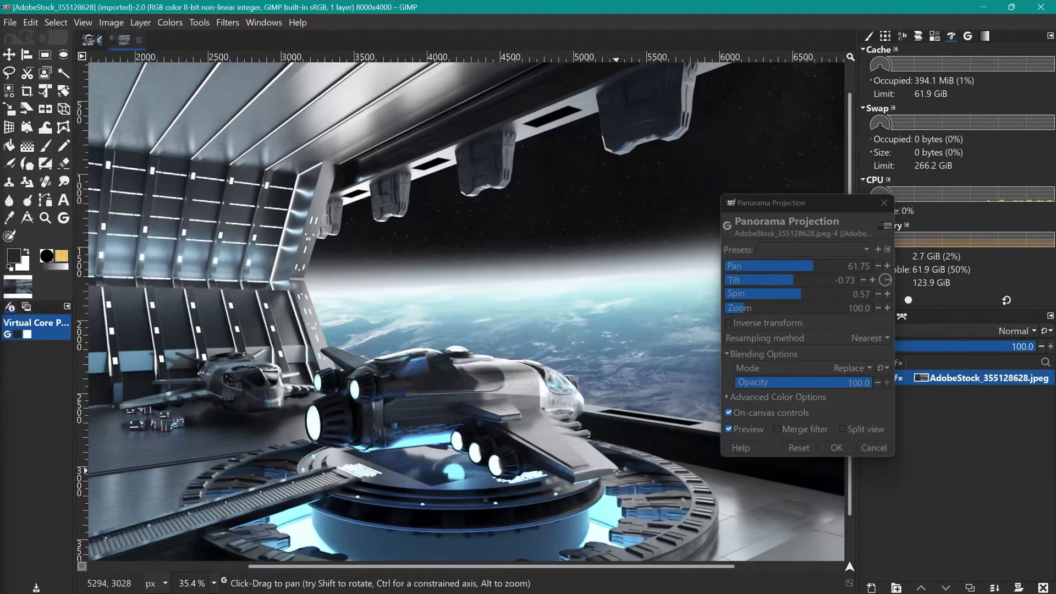
drag(548, 383, 497, 476)
drag(617, 360, 450, 311)
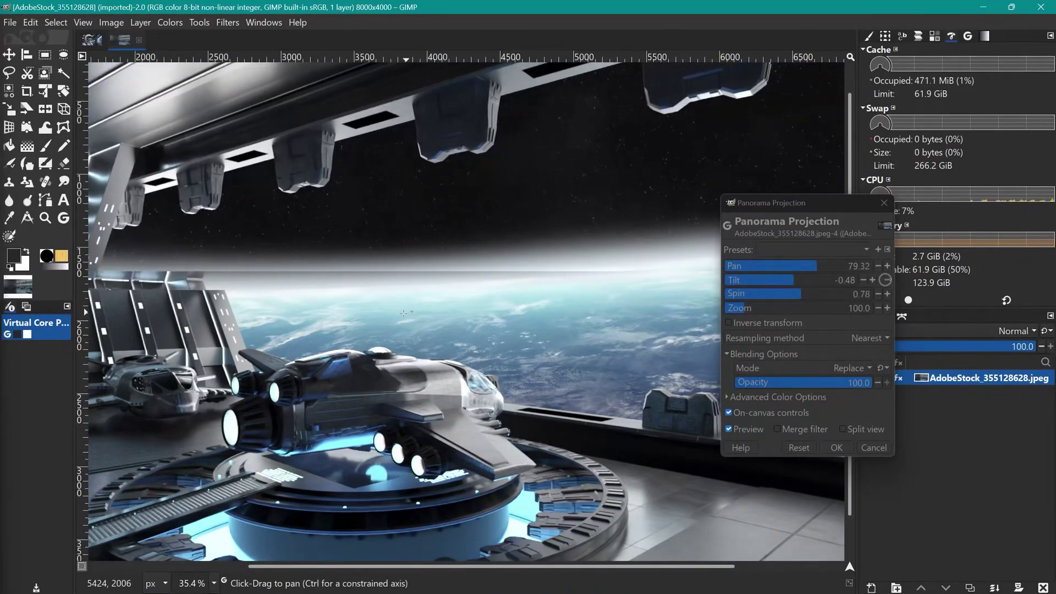
drag(641, 270, 187, 278)
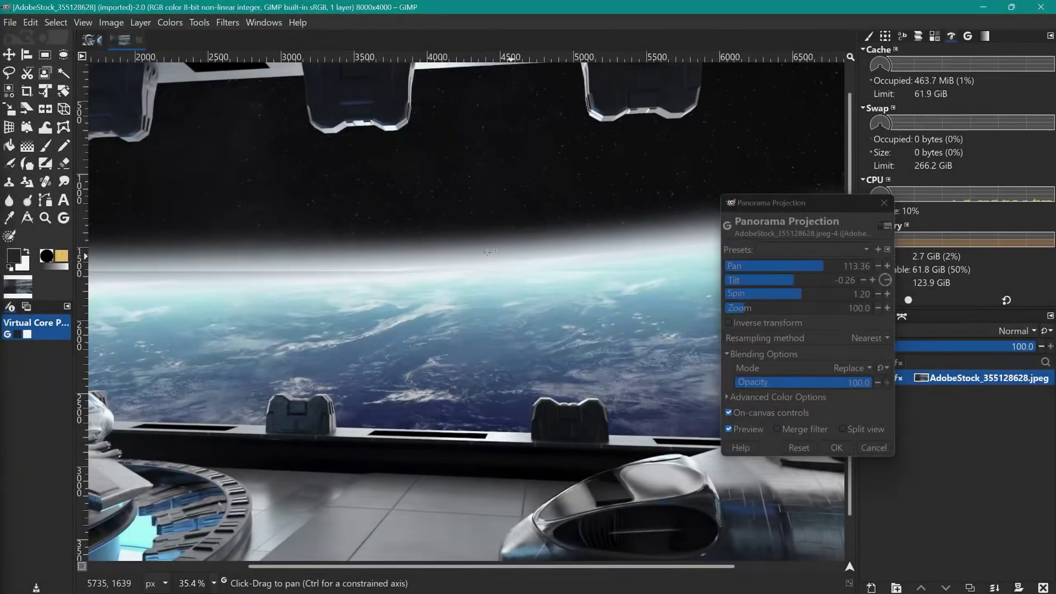
- Swing and tilt the projected view around the hangar walls
drag(167, 222, 231, 224)
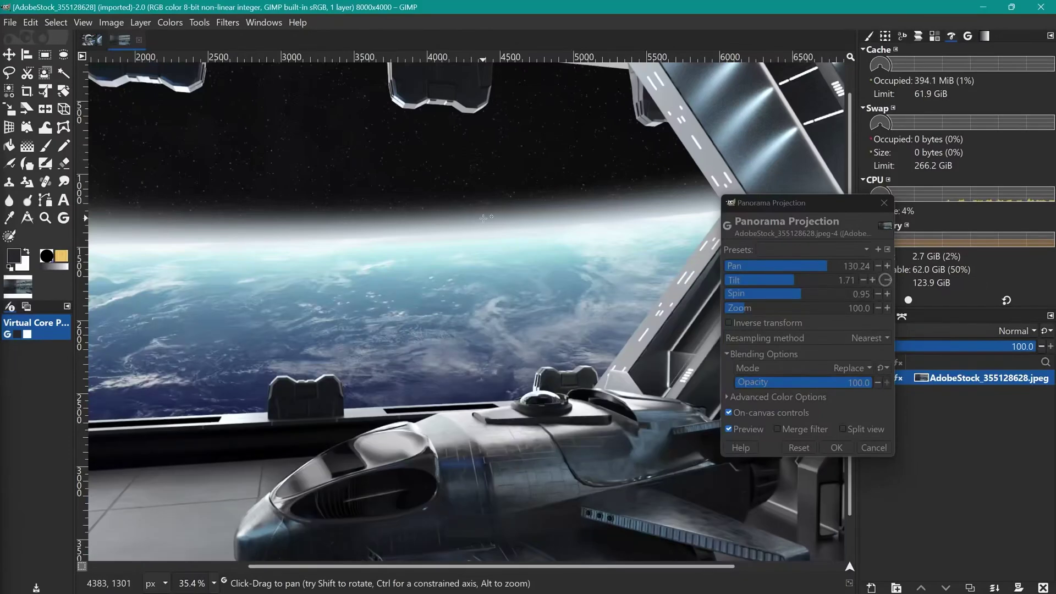
drag(517, 285, 440, 237)
drag(625, 212, 292, 231)
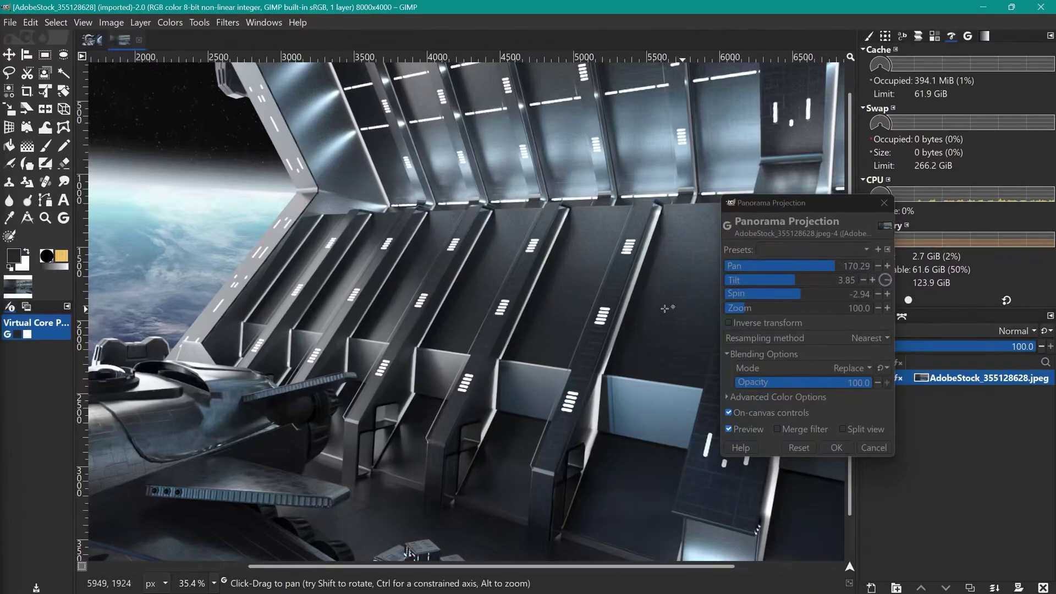
drag(599, 222, 526, 228)
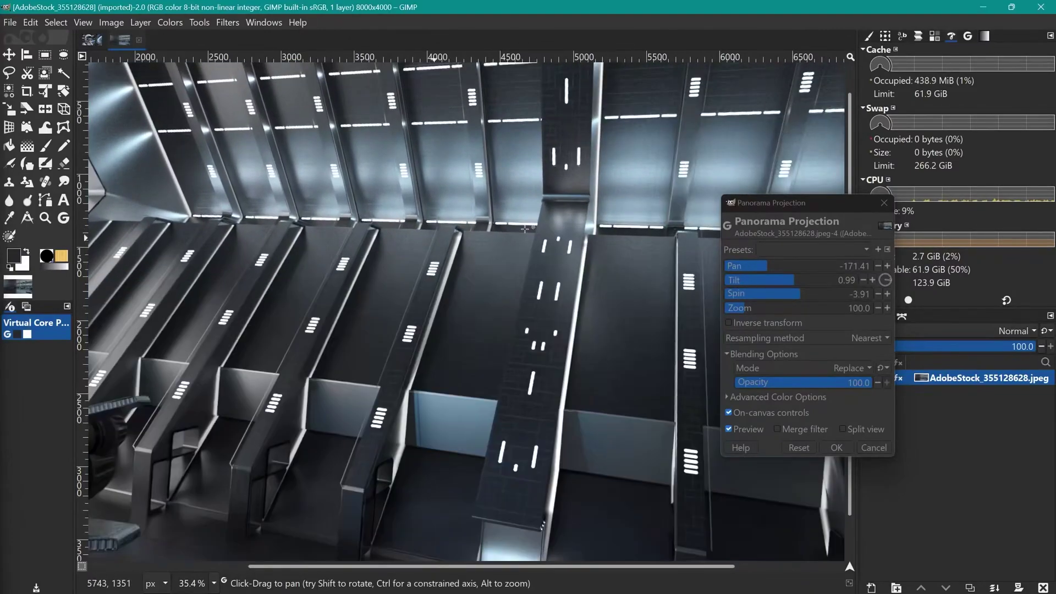
drag(542, 120, 330, 132)
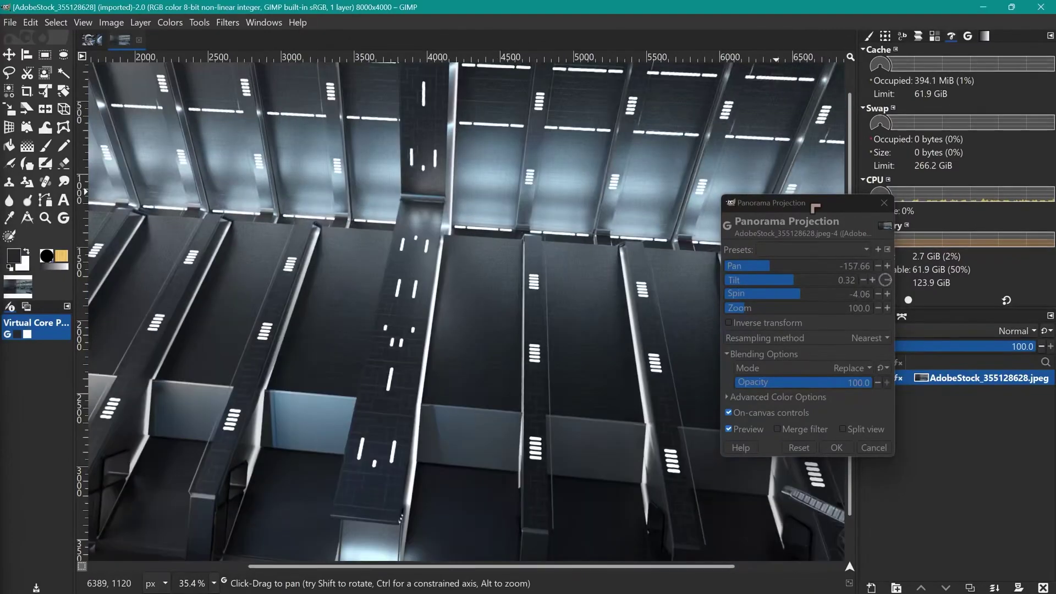
drag(819, 202, 732, 214)
drag(583, 154, 664, 211)
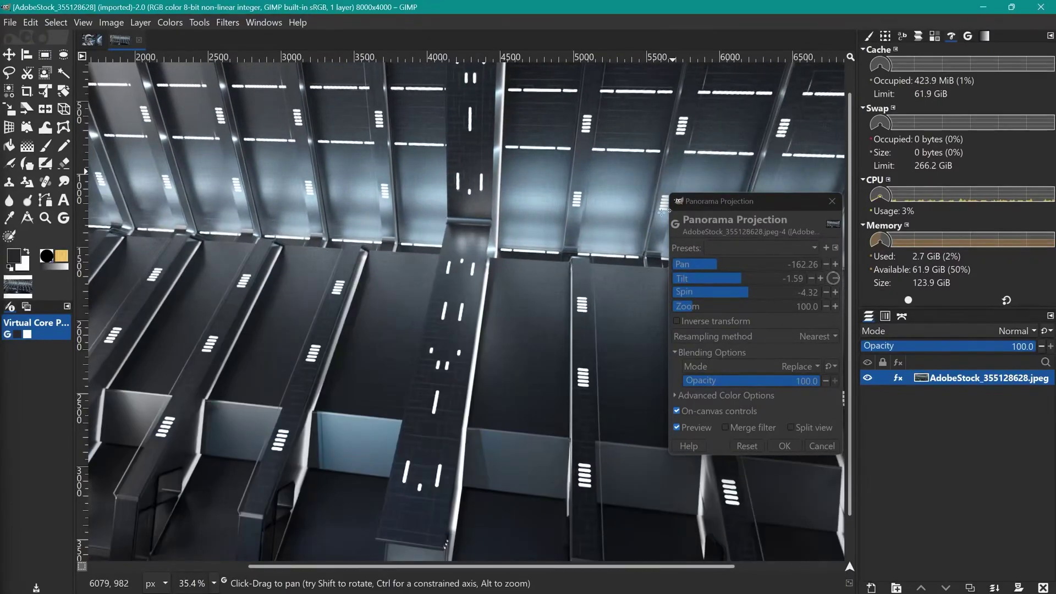
- Reset Spin to 0 and pan to -176.88 for a level view of the walkways
click(752, 297)
drag(753, 300, 751, 273)
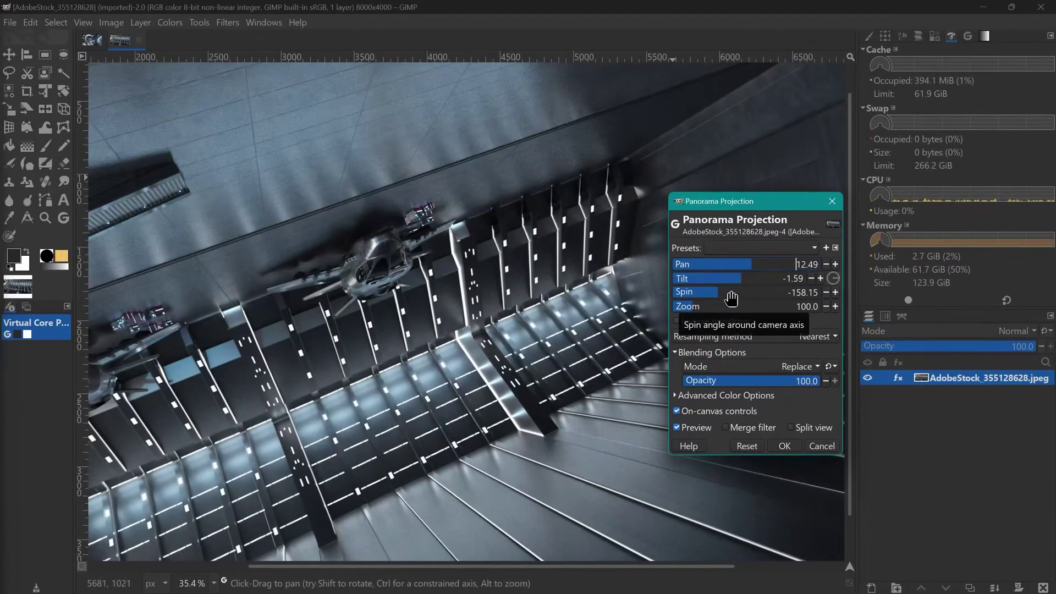
click(735, 301)
drag(757, 266, 713, 270)
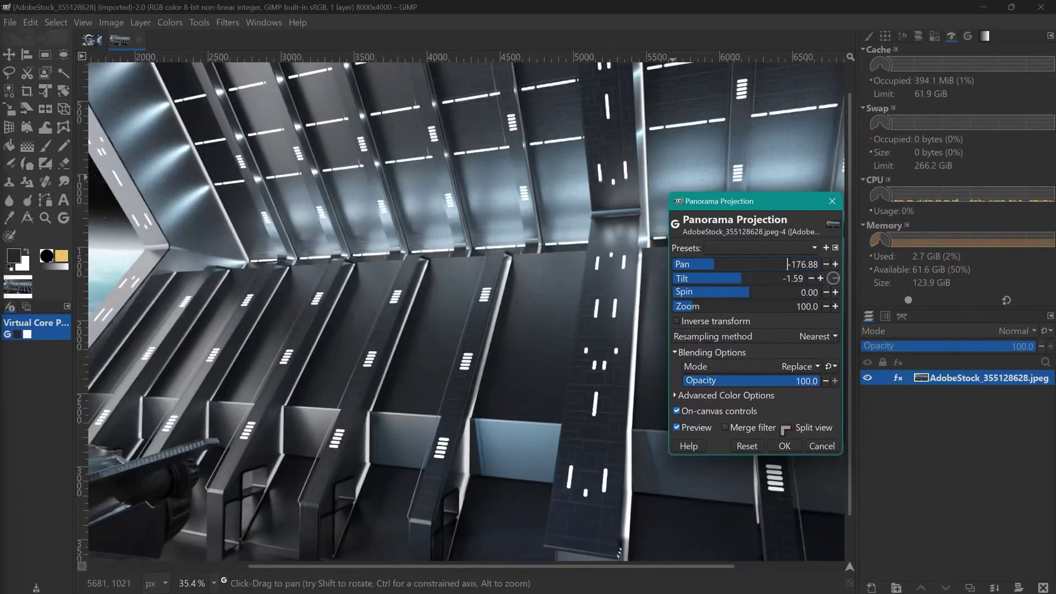
- Cancel the panorama projection, then try a Curves brightening and discard it
click(821, 446)
click(170, 22)
click(206, 183)
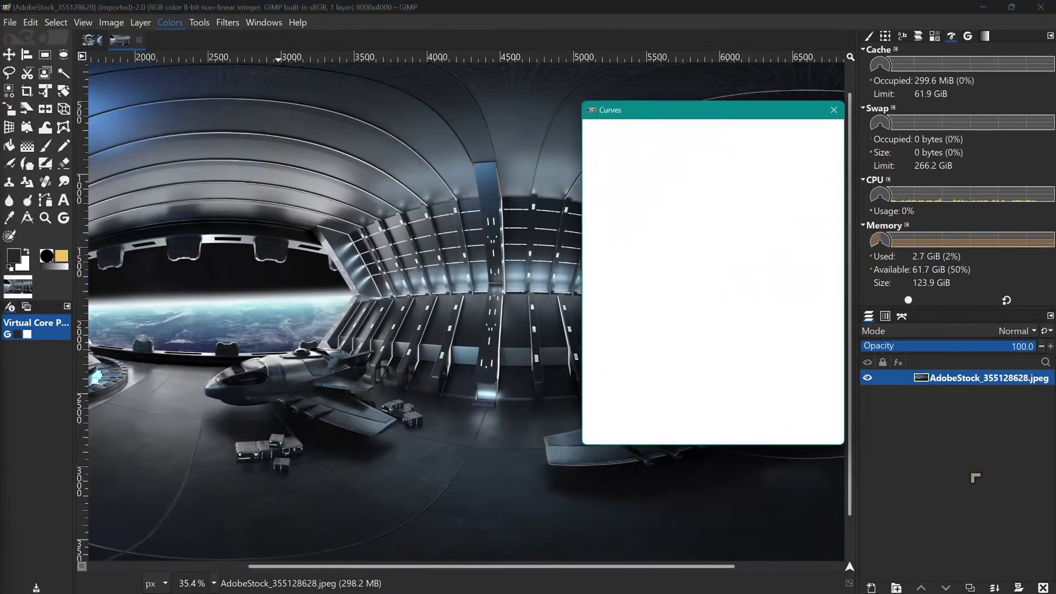
mouse_move(691, 283)
mouse_down()
mouse_move(691, 294)
mouse_move(693, 283)
mouse_up()
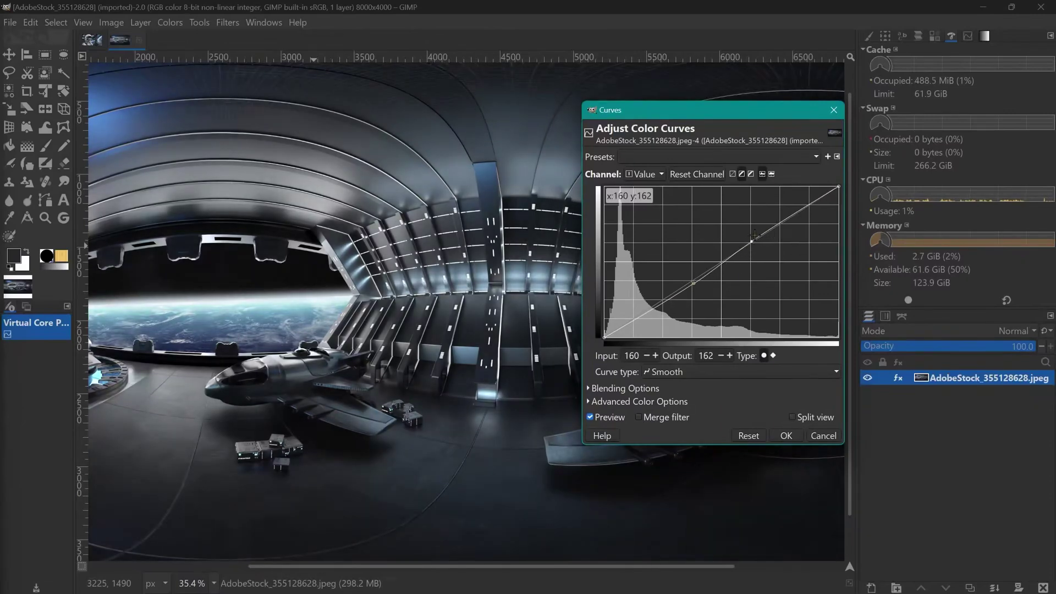
drag(753, 240, 757, 231)
drag(693, 283, 691, 273)
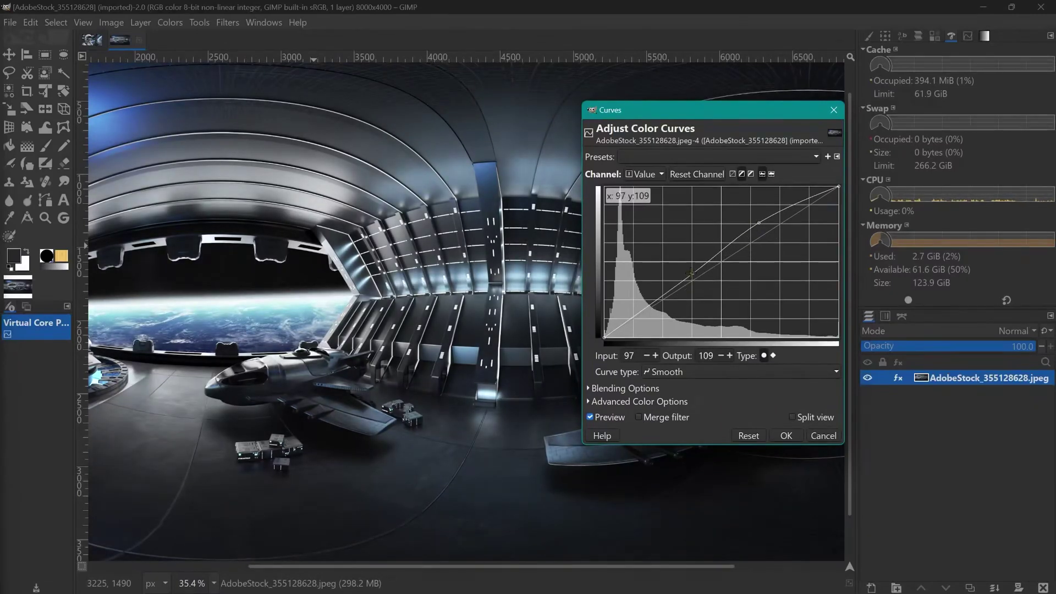
click(820, 435)
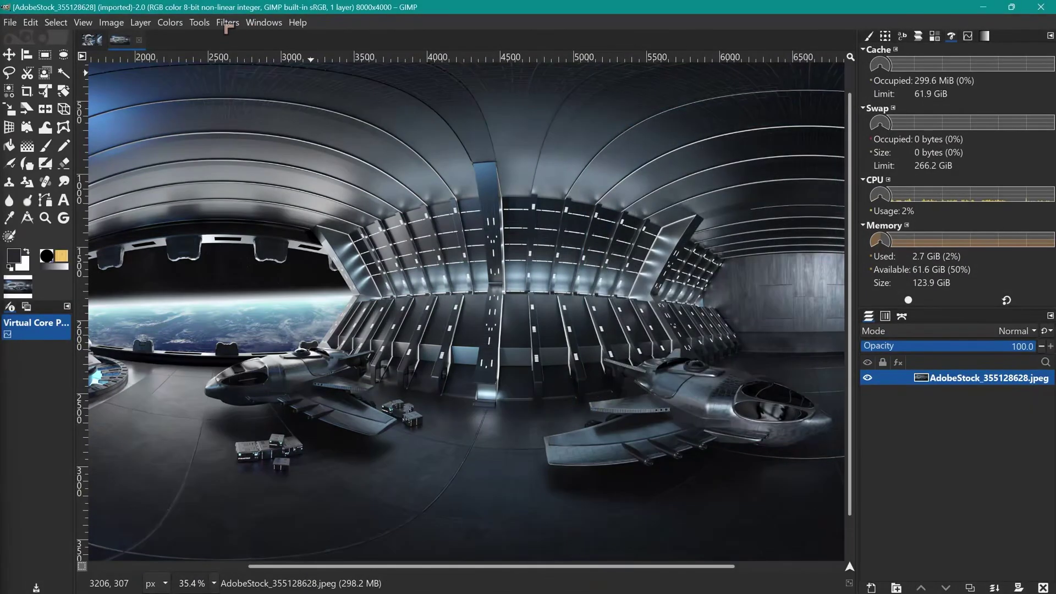
- Browse the Filters > Map menu and close it without applying anything
click(228, 22)
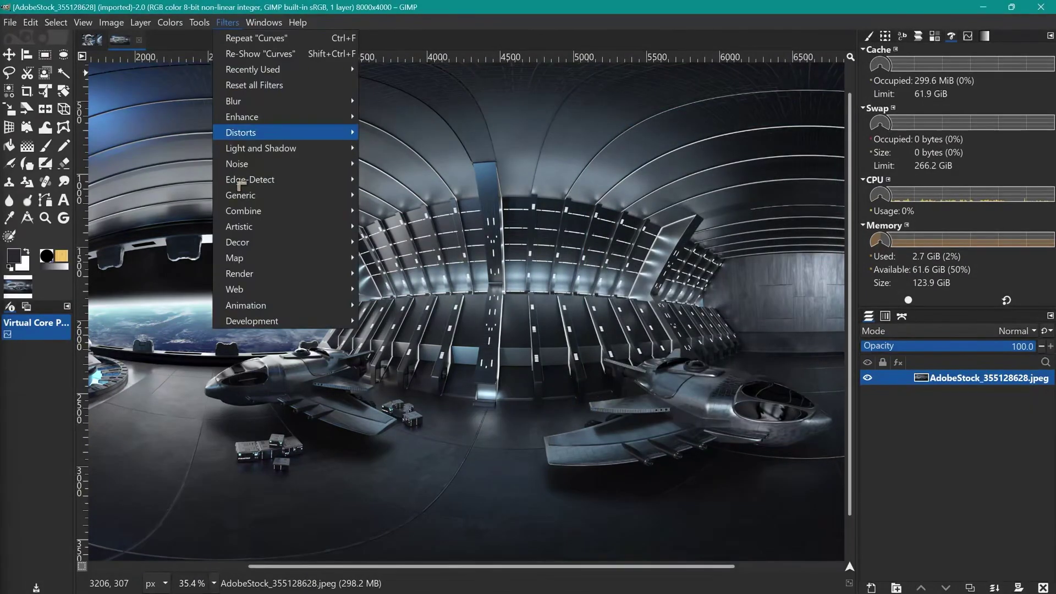
mouse_move(273, 263)
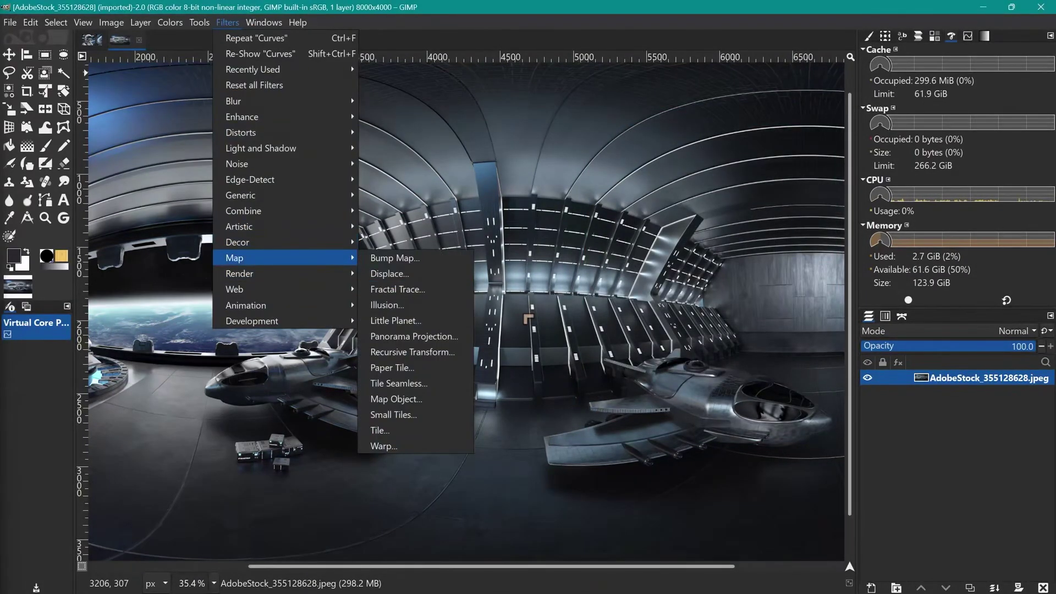
click(538, 26)
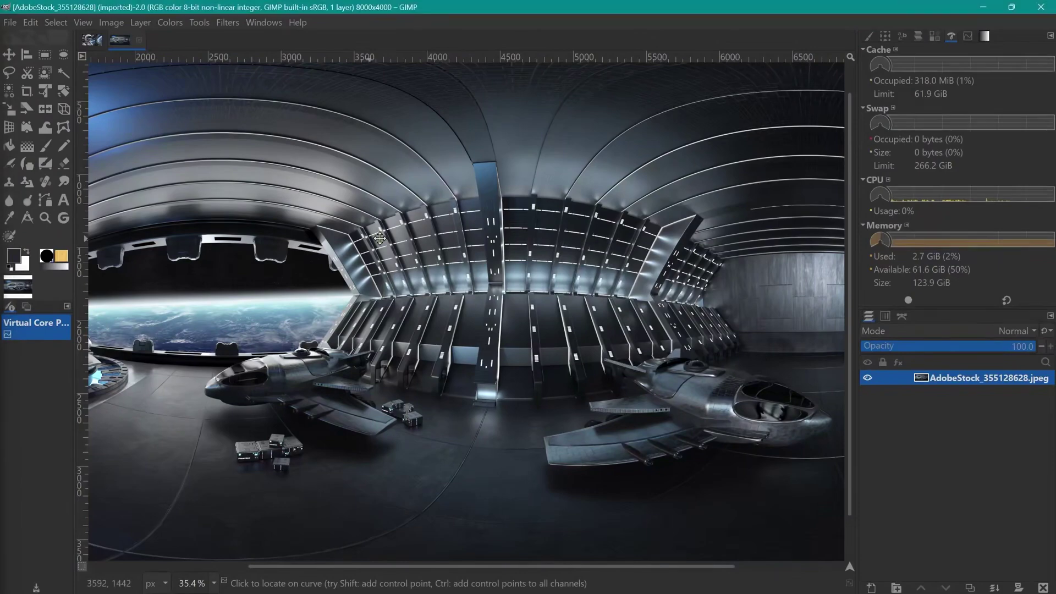
scroll(467, 308, left, 1)
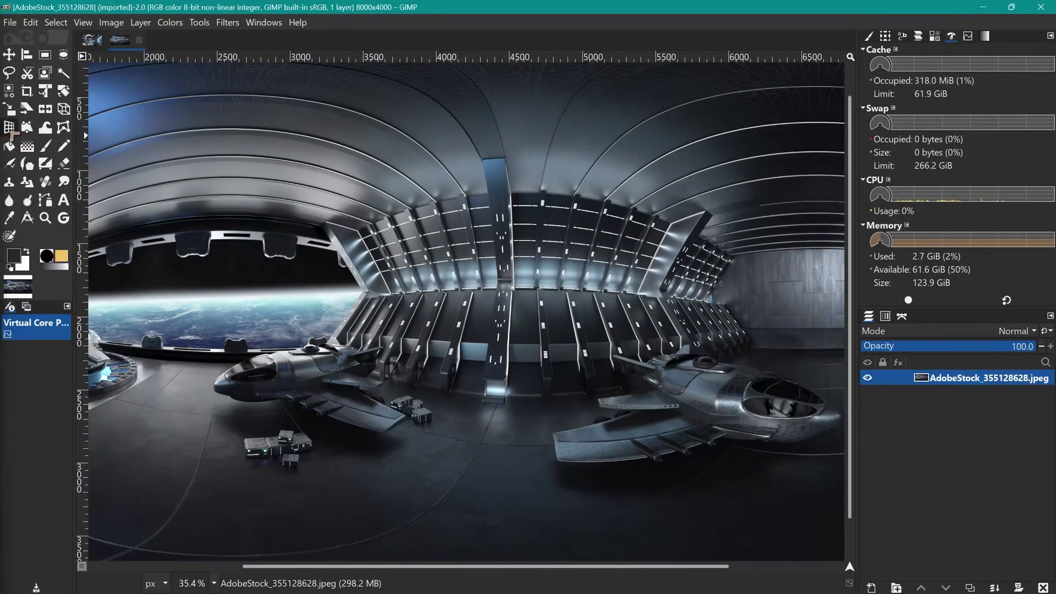
click(10, 131)
drag(232, 176, 781, 320)
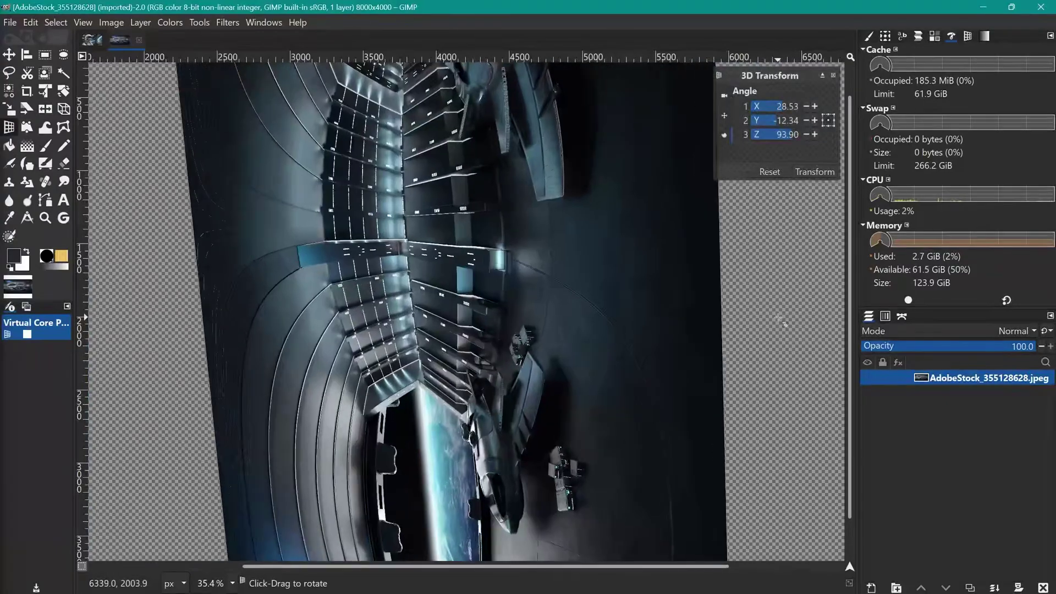
click(769, 171)
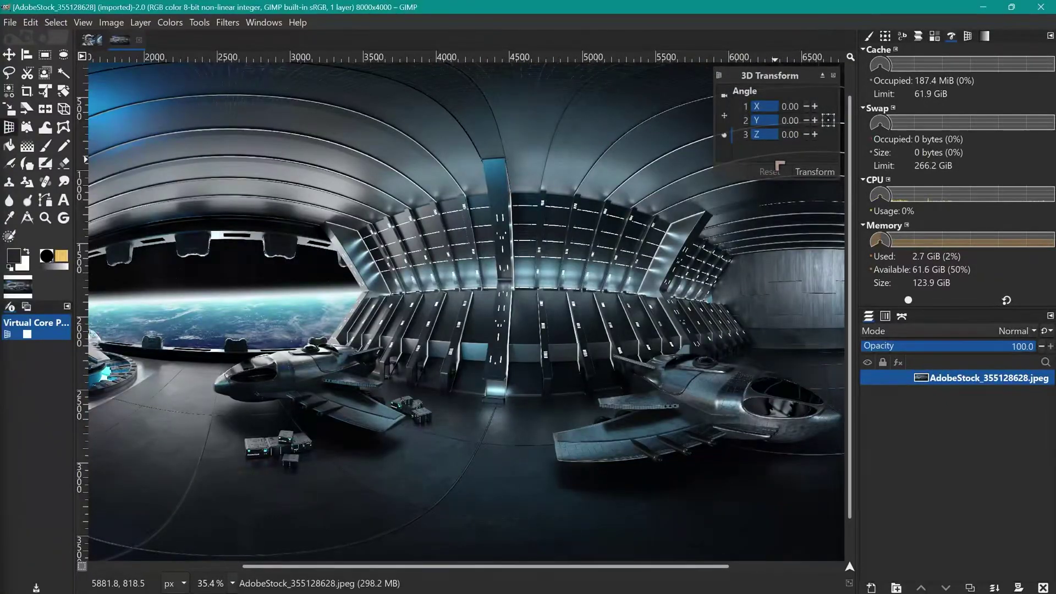
- Close the 3D rotation settings and apply a slight perspective stretch to the hangar image
click(833, 75)
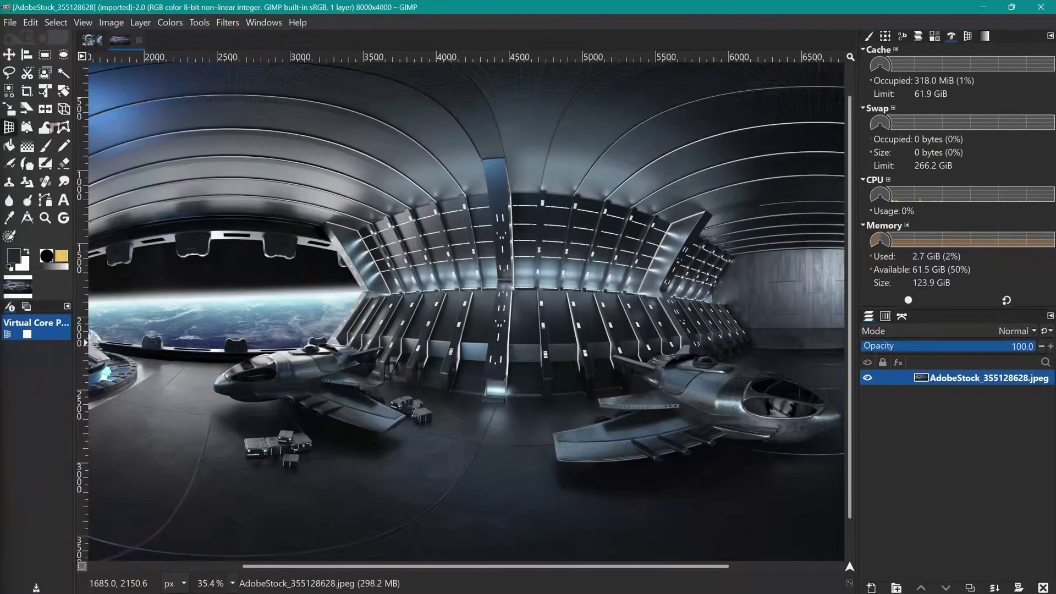
key(shift+p)
click(198, 214)
drag(198, 214, 761, 148)
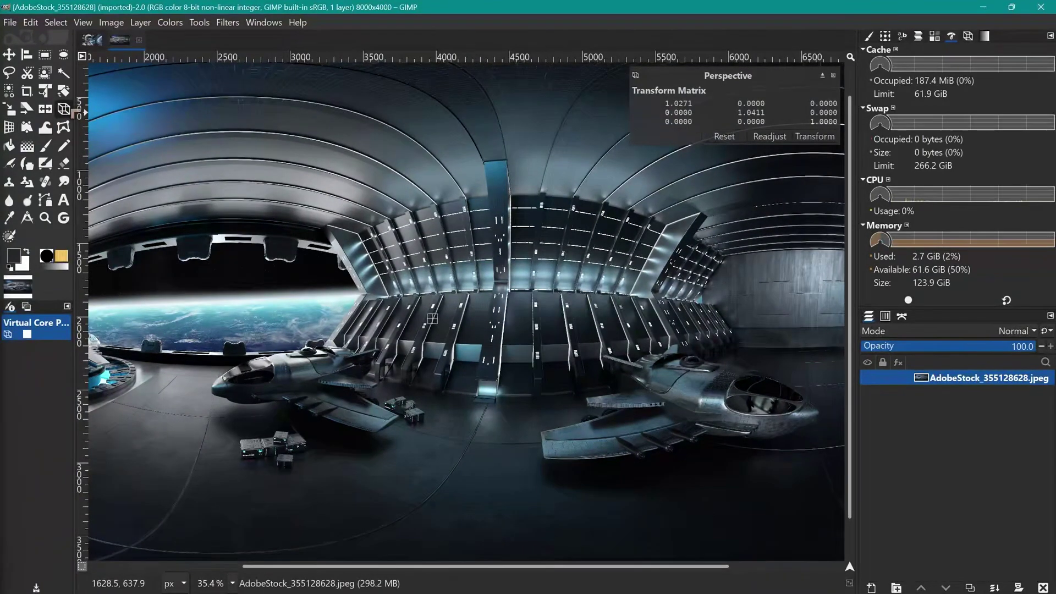
click(815, 136)
- Trial-scale the layer to 3830×1915 and about 4466×2233, then reset it to 8000×4000
key(shift+s)
drag(688, 440, 560, 383)
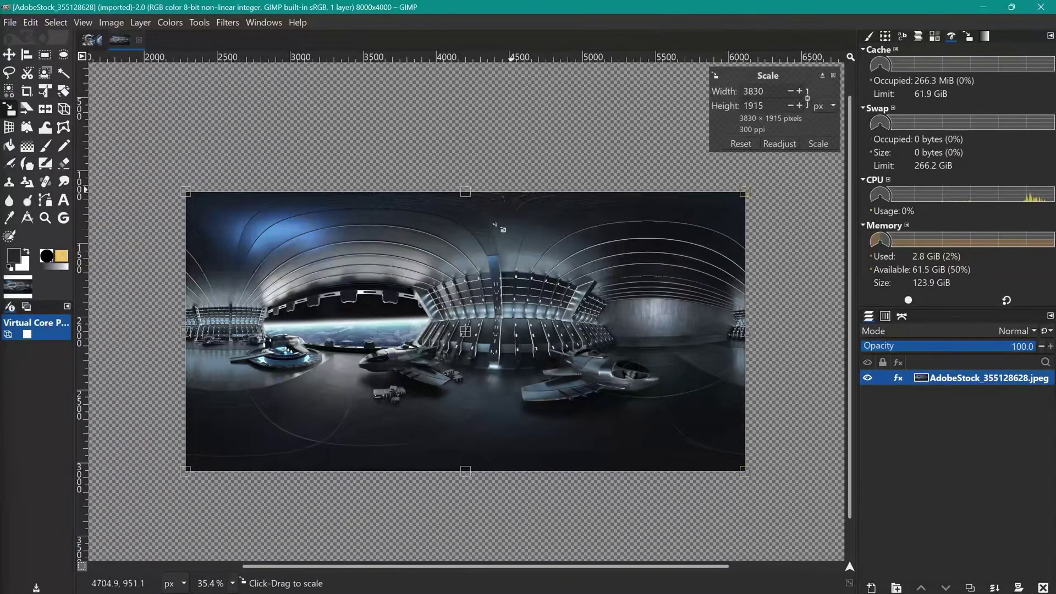
drag(493, 224, 626, 456)
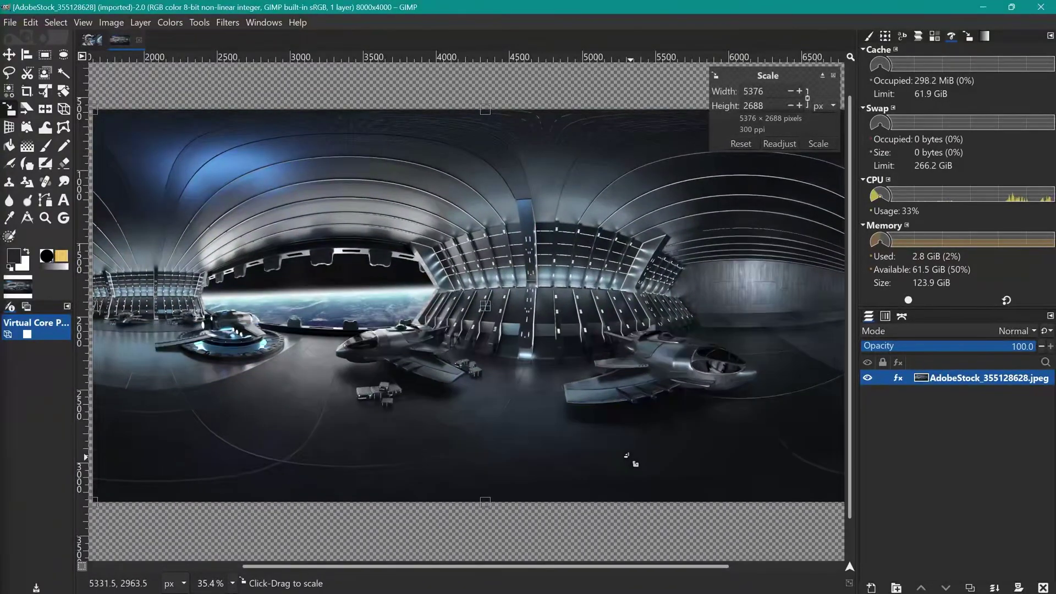
drag(343, 363, 220, 434)
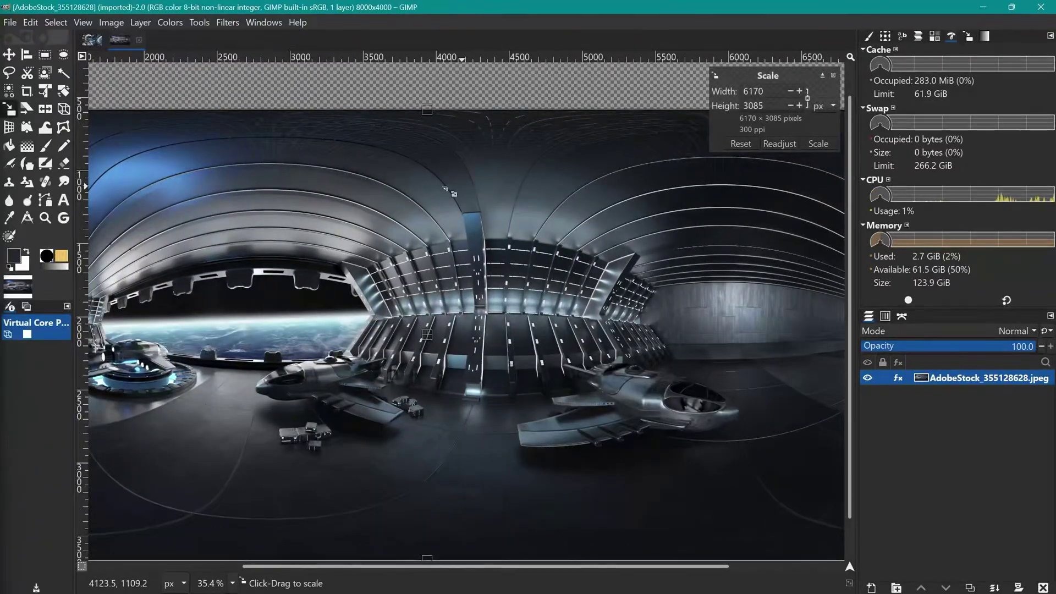
click(741, 143)
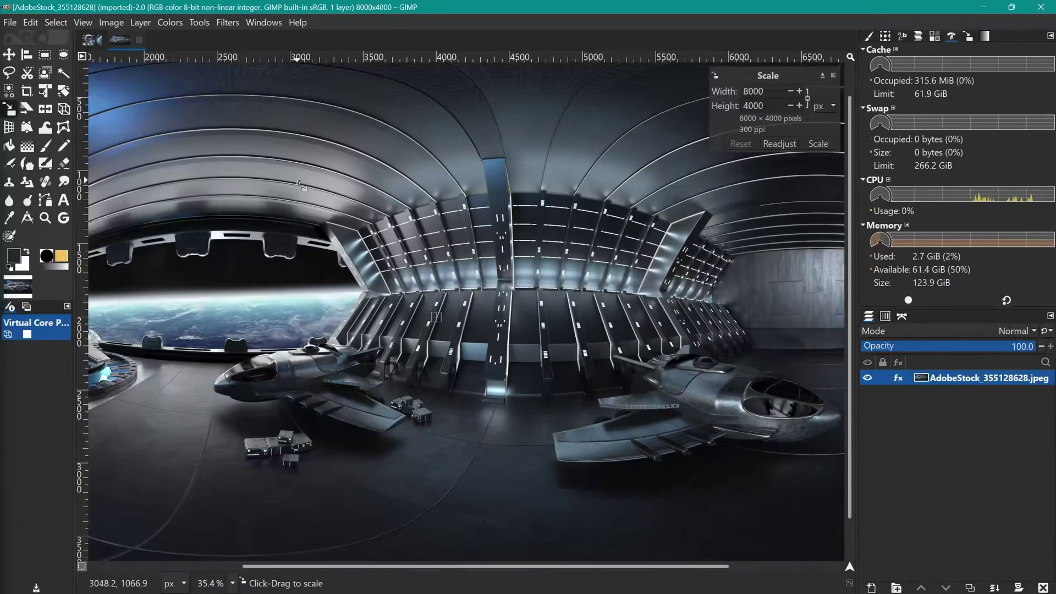
click(55, 22)
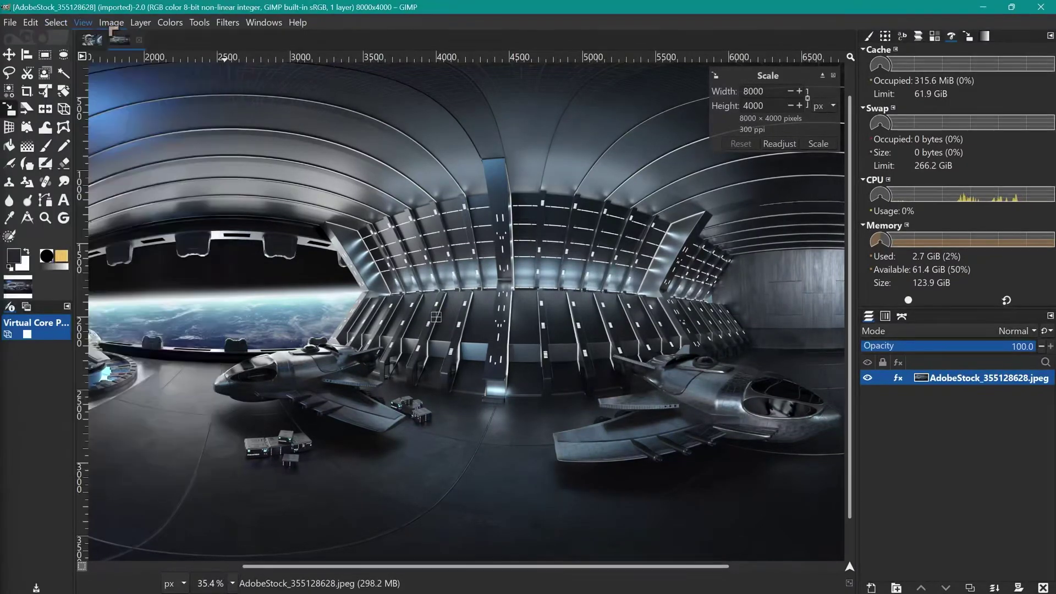
- Preview Colors > Desaturate > Color to Gray on the hangar panorama, then cancel it
mouse_move(167, 25)
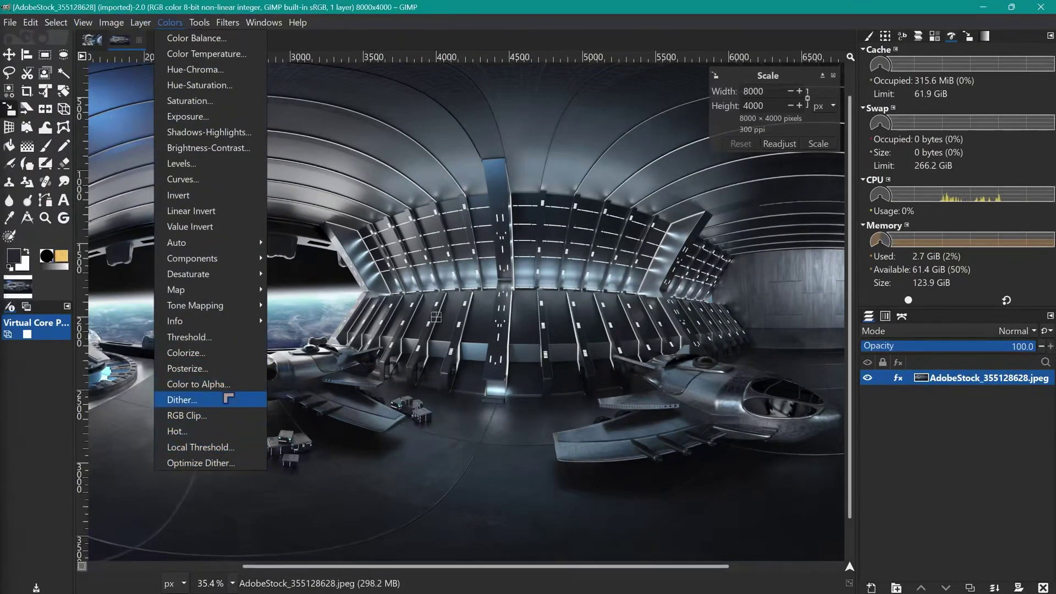
mouse_move(206, 281)
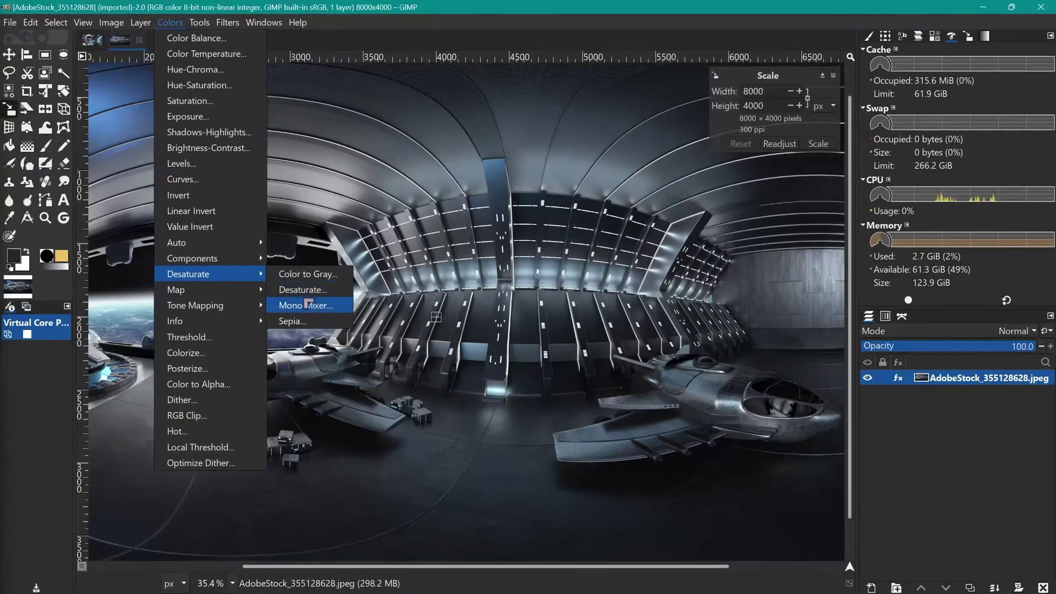
click(318, 280)
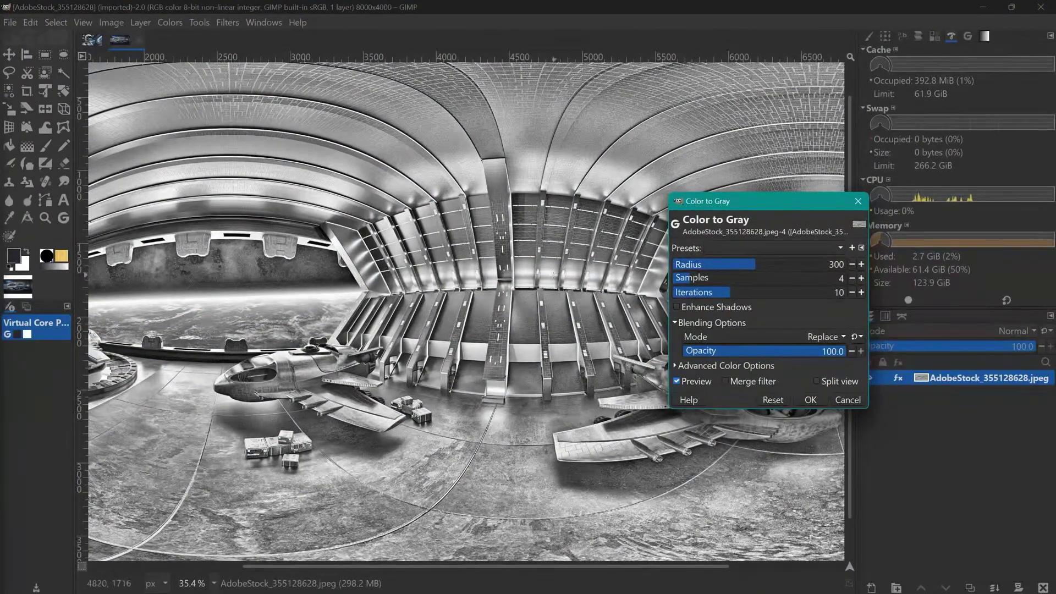
click(846, 401)
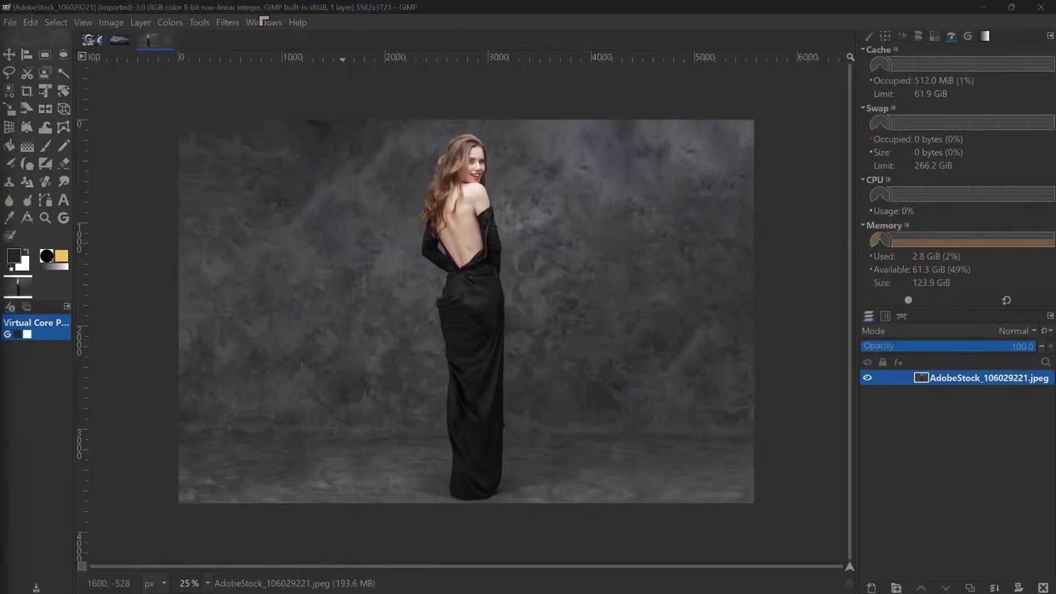
- Apply a Focus Blur with the sharp area moved up to the woman's head
click(227, 22)
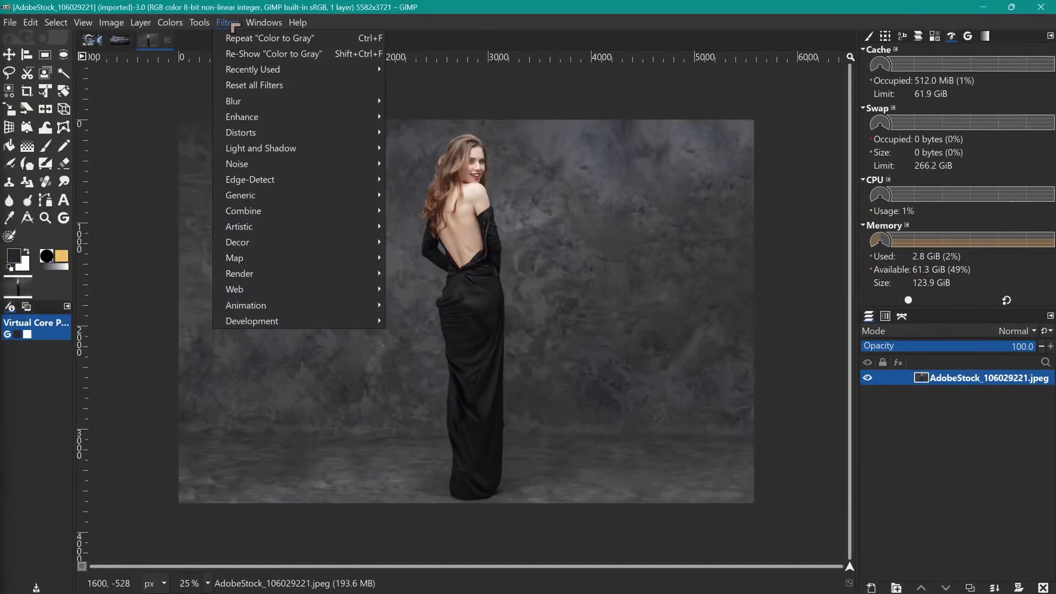
mouse_move(268, 100)
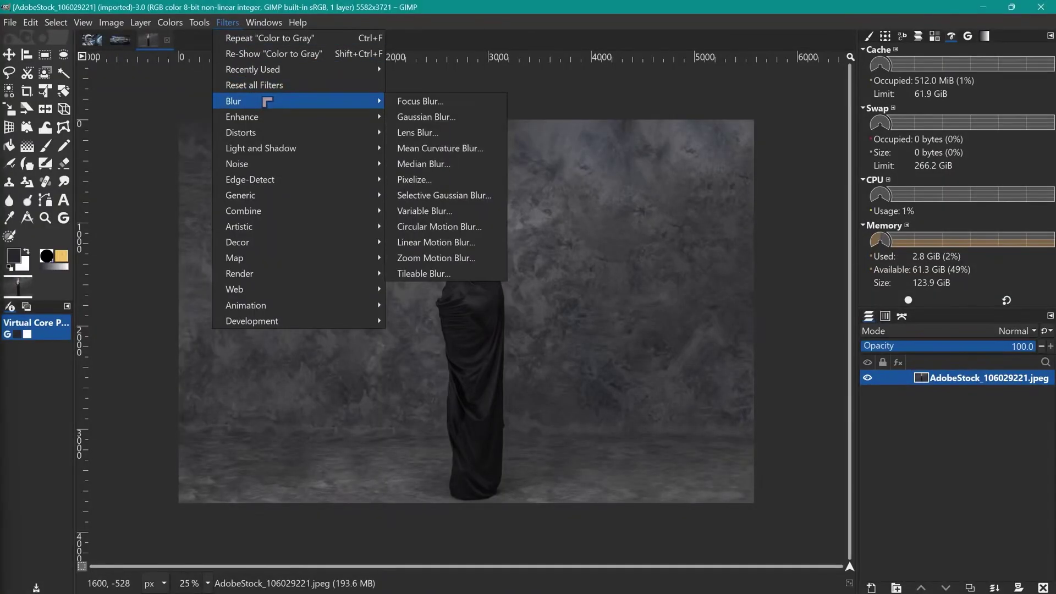
click(406, 102)
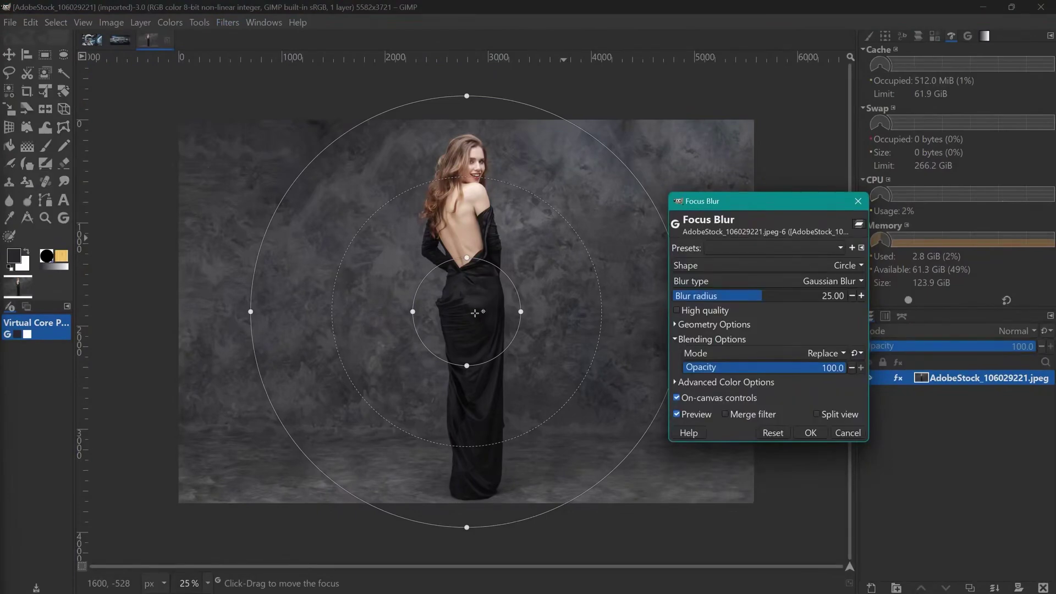
drag(469, 269, 549, 183)
scroll(456, 272, up, 1)
scroll(450, 267, down, 2)
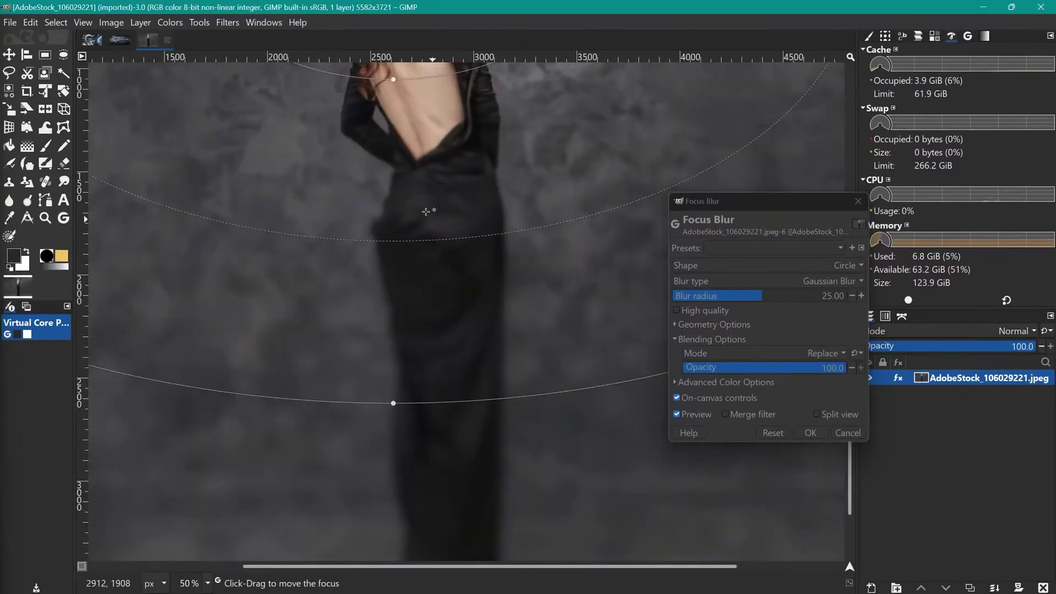
scroll(450, 268, up, 3)
scroll(450, 268, down, 1)
scroll(450, 267, up, 2)
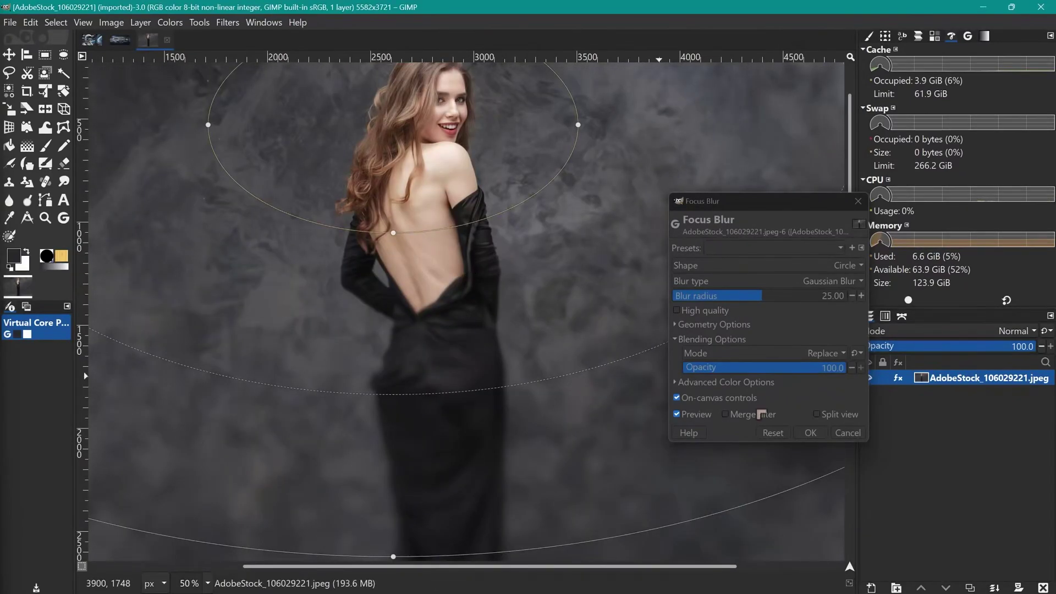
click(810, 434)
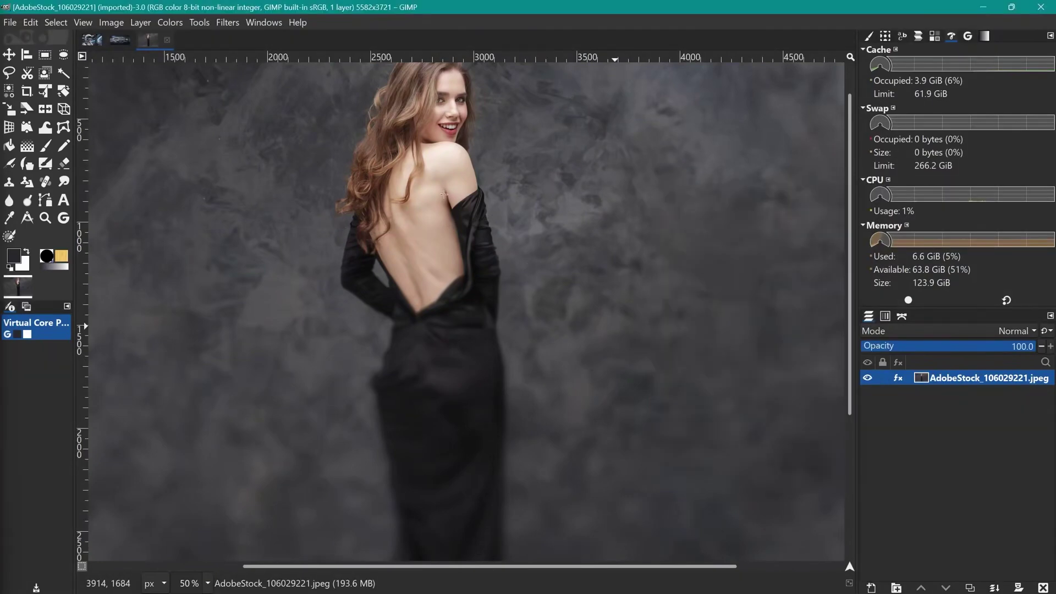
- Scroll around the blurred portrait to inspect the result
scroll(389, 108, up, 5)
scroll(408, 165, left, 4)
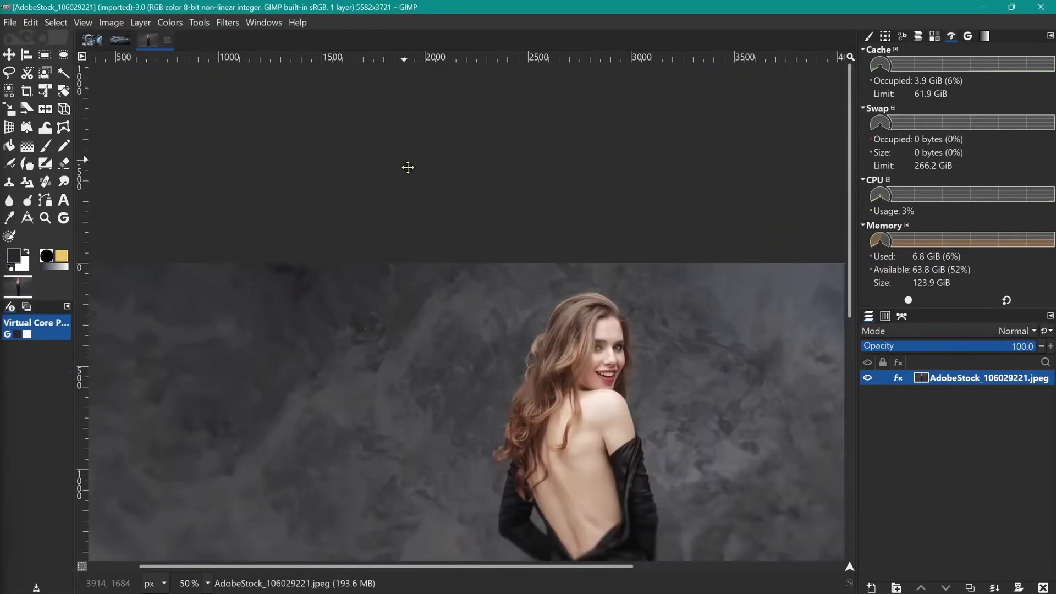
scroll(439, 248, down, 7)
scroll(438, 246, right, 4)
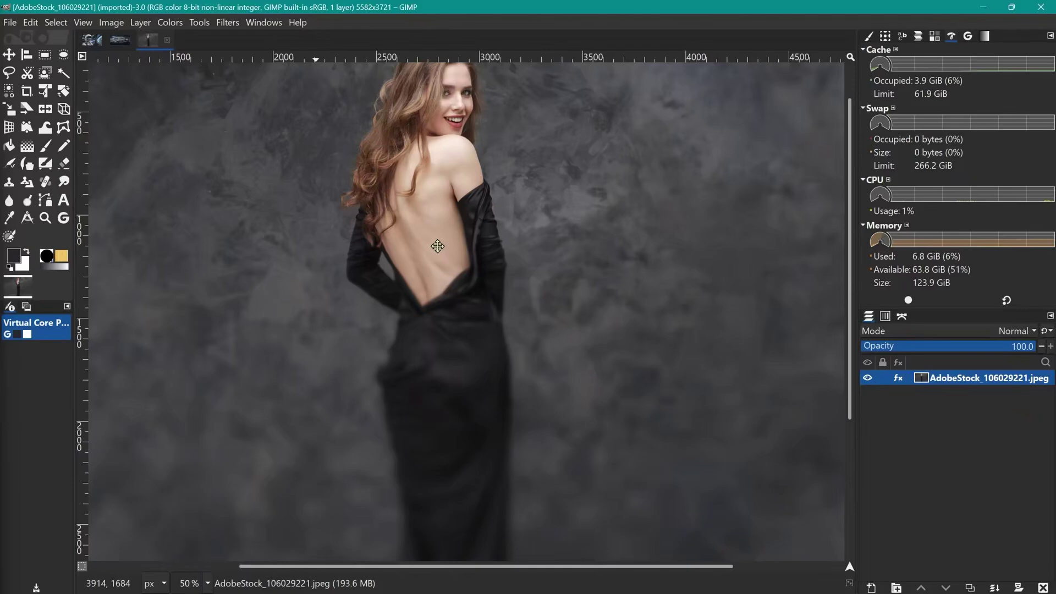
scroll(517, 307, up, 2)
scroll(506, 307, left, 3)
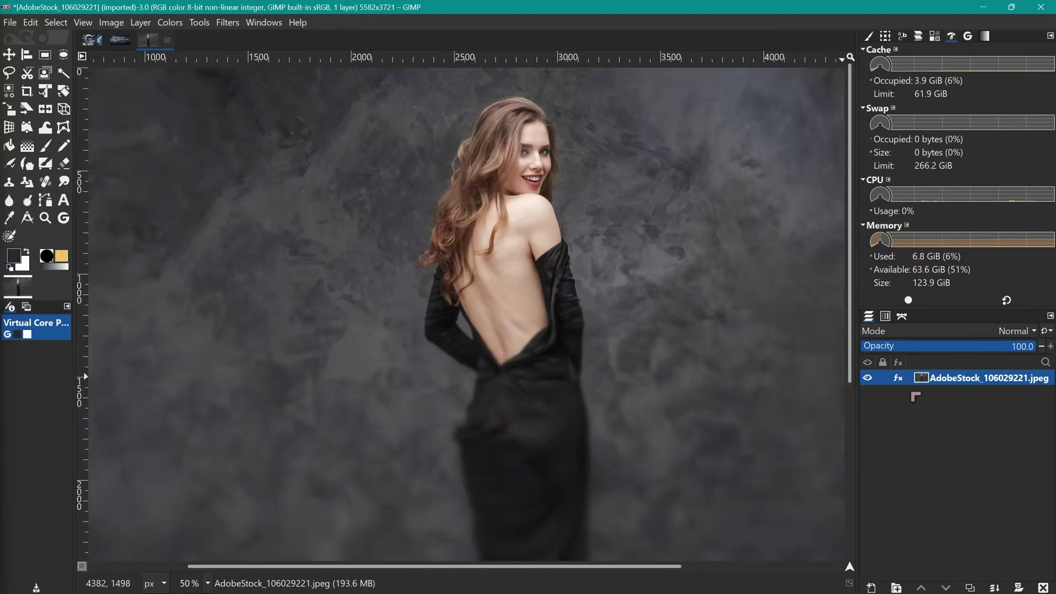
- Toggle the Focus Blur layer effect off and on to compare, then delete it
click(899, 379)
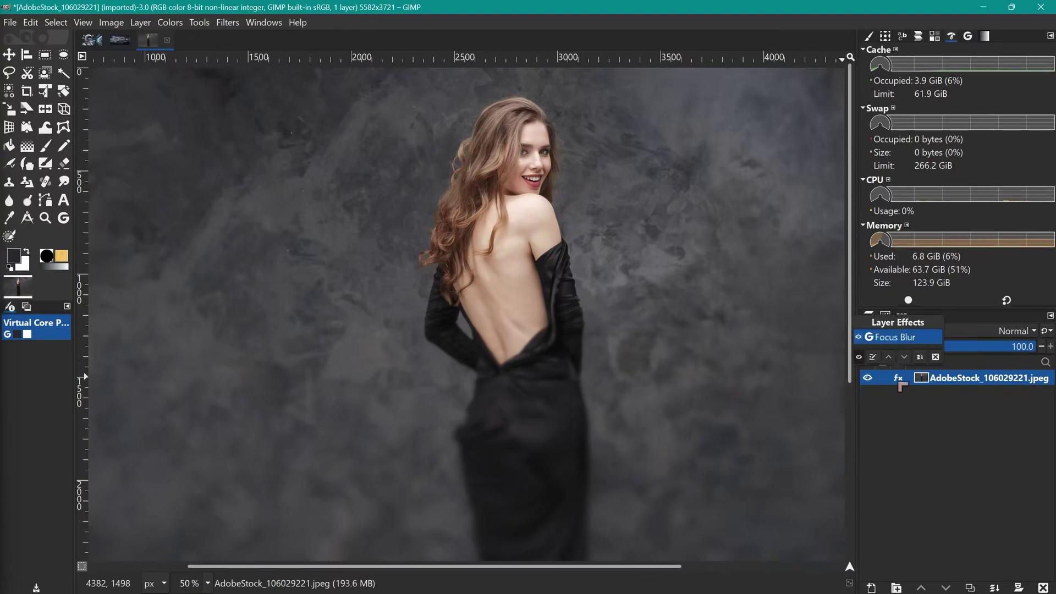
click(859, 337)
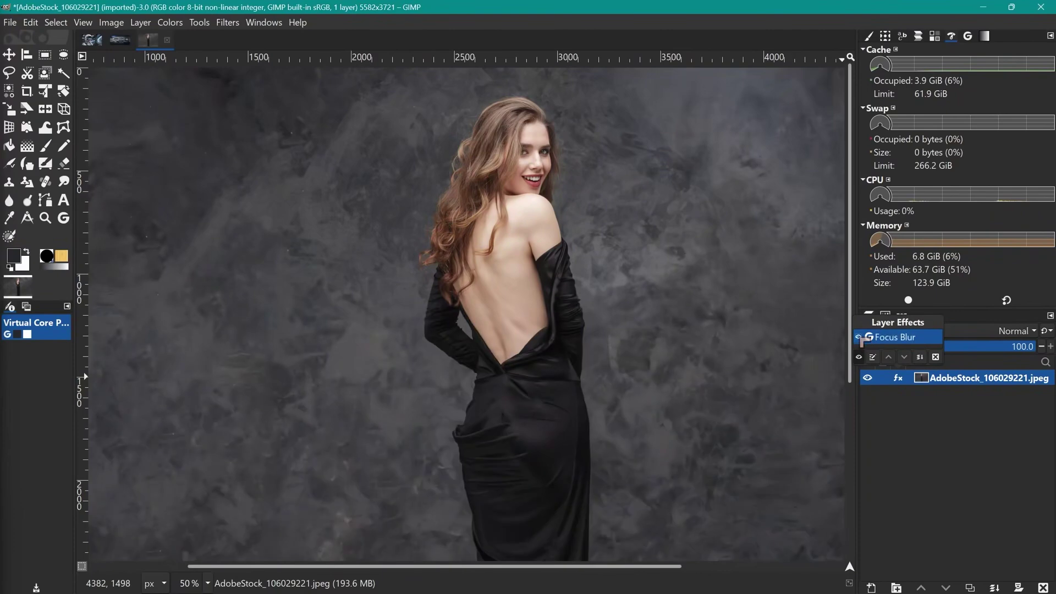
click(858, 337)
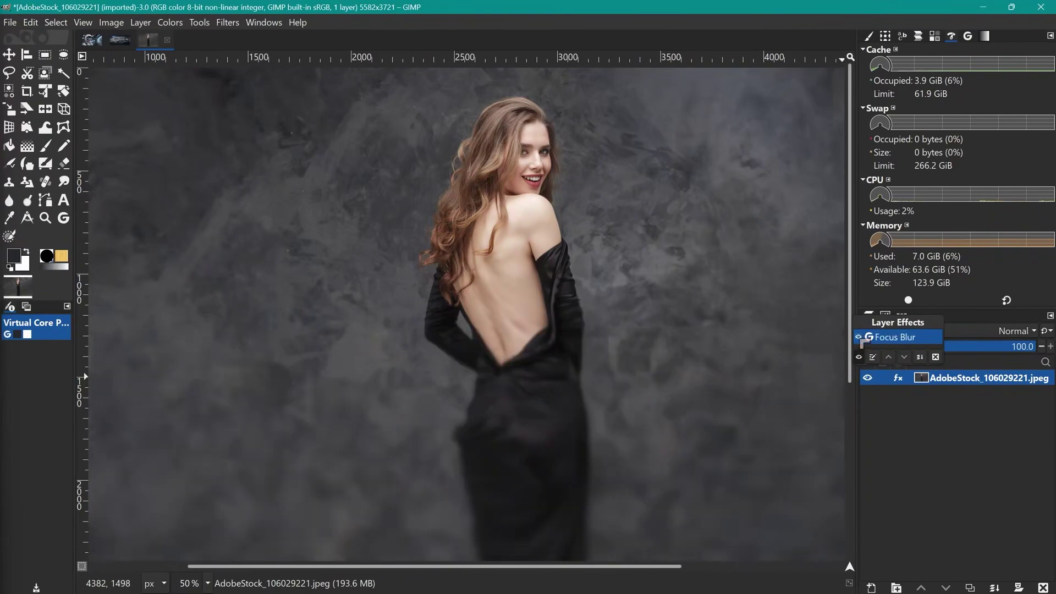
click(859, 337)
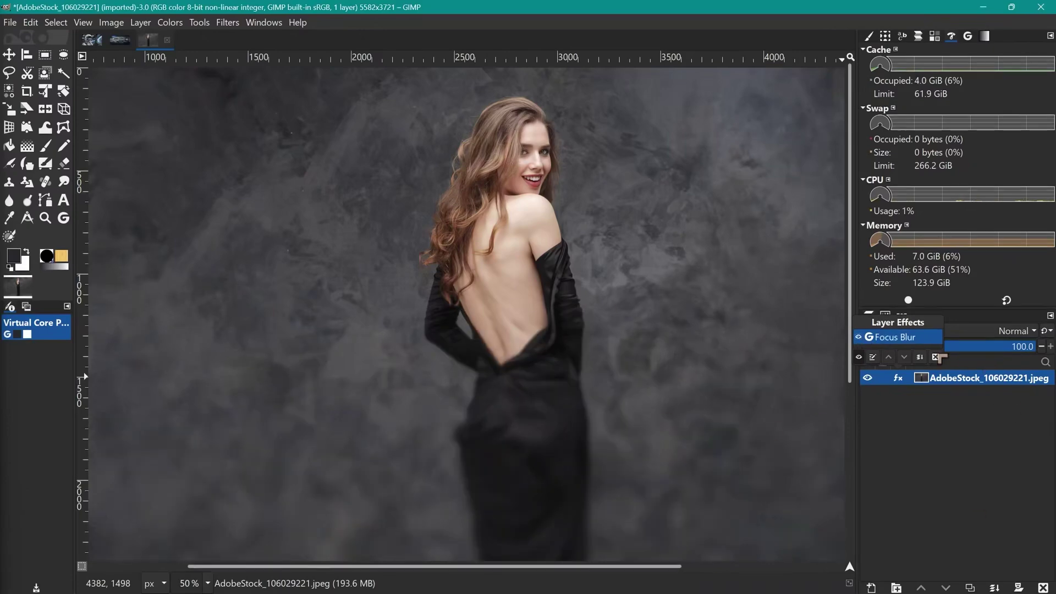
click(936, 357)
scroll(508, 289, down, 1)
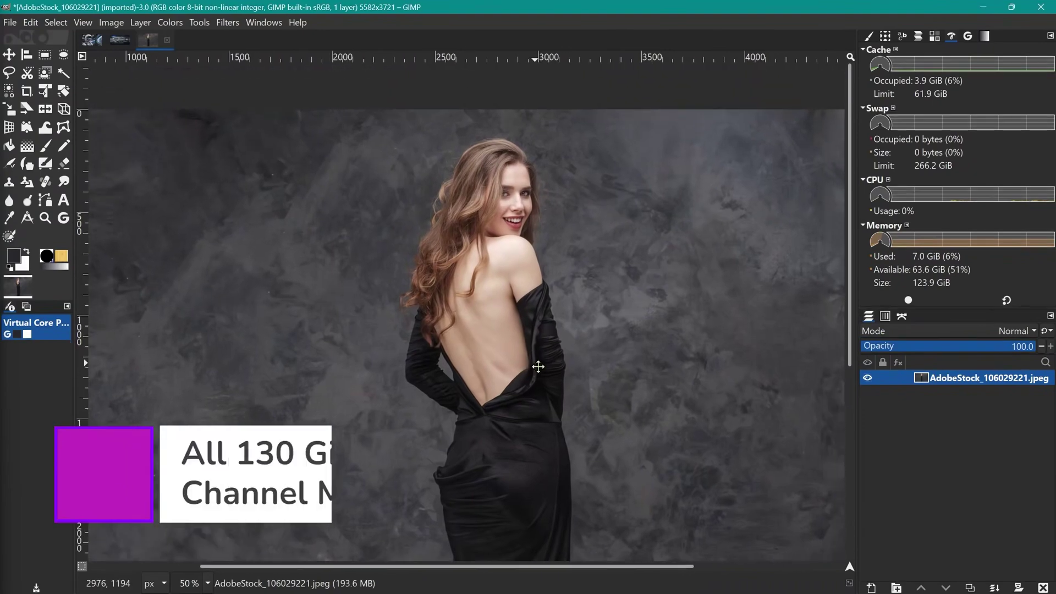
scroll(508, 289, down, 3)
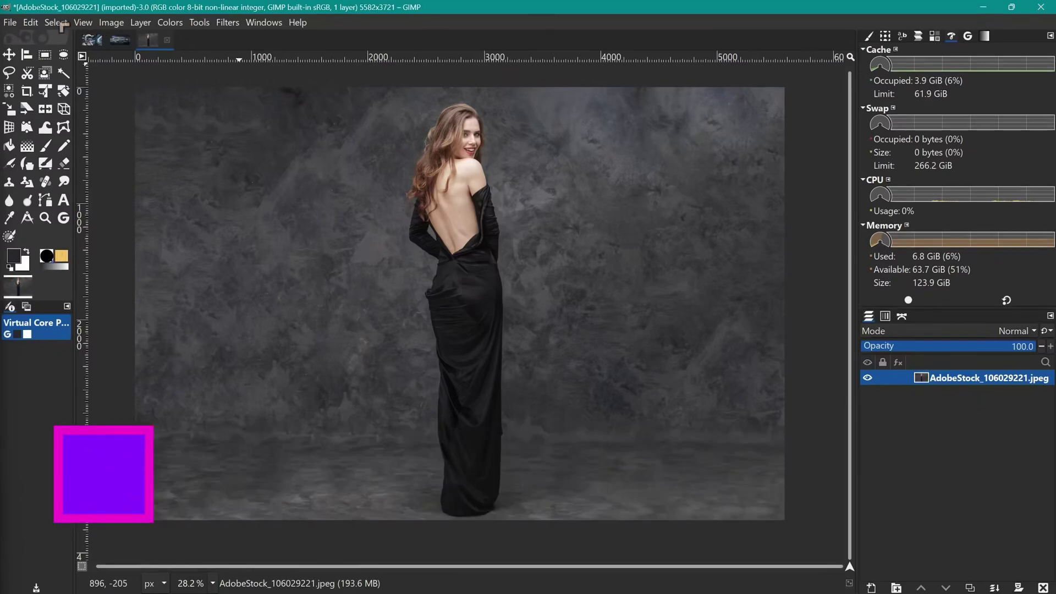
- Scale the image down to 1200×800
click(112, 23)
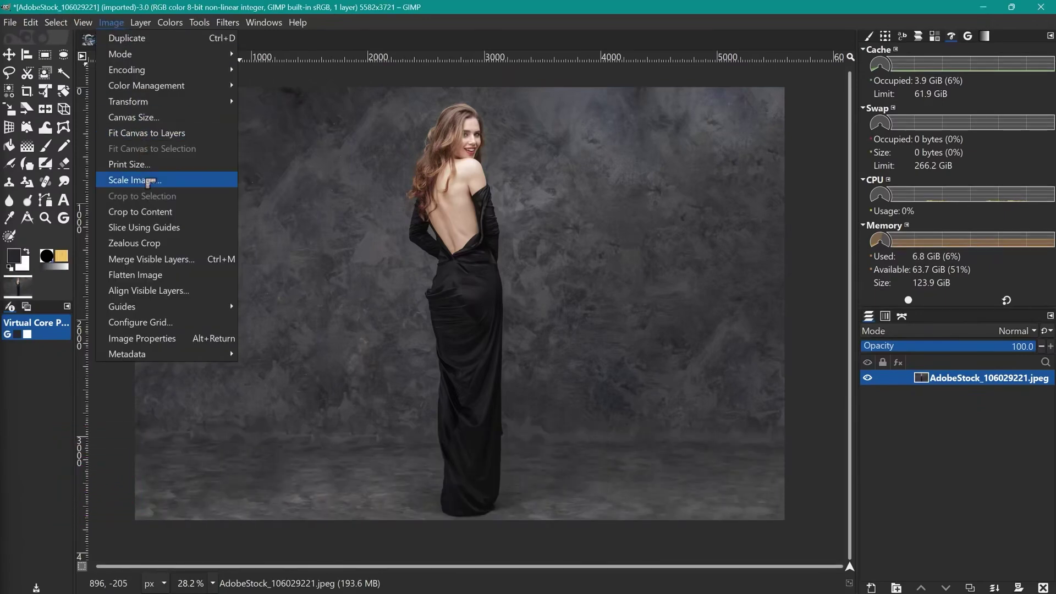
click(147, 181)
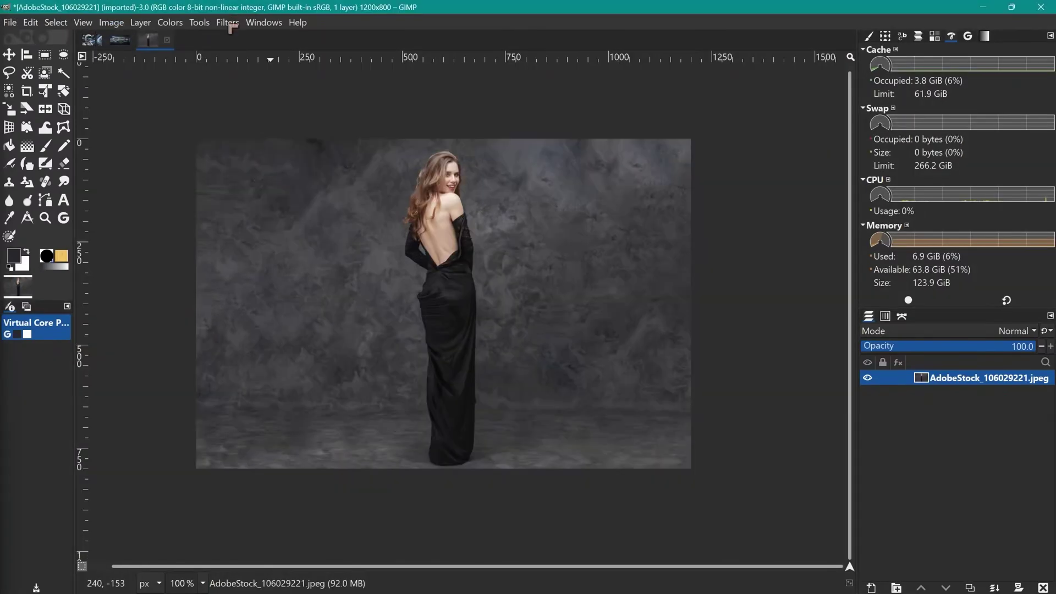
click(227, 23)
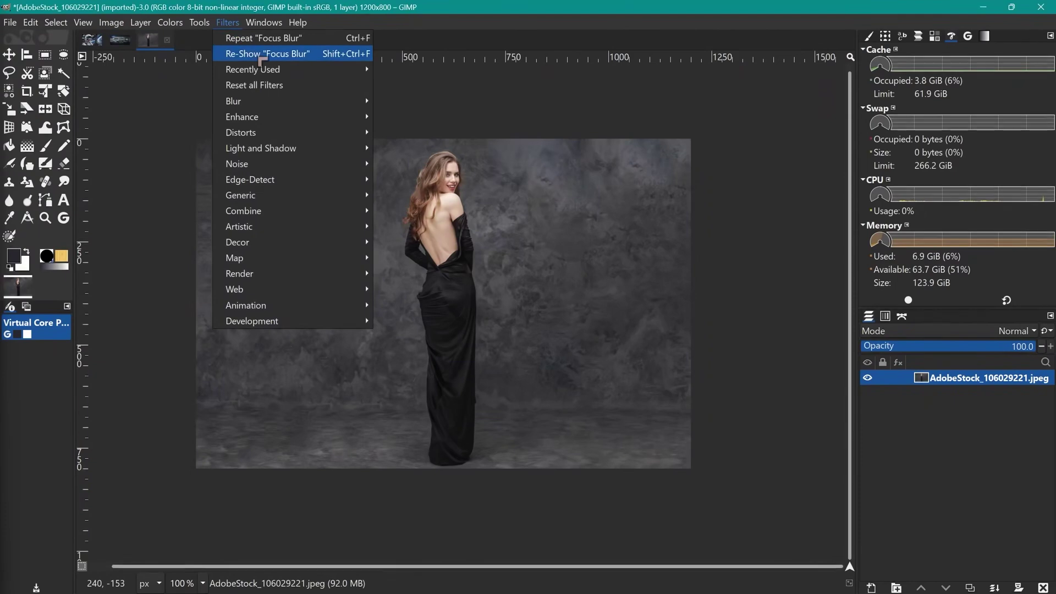
- Re-apply Focus Blur with a wide elliptical sharp area centred on the woman's face
click(262, 55)
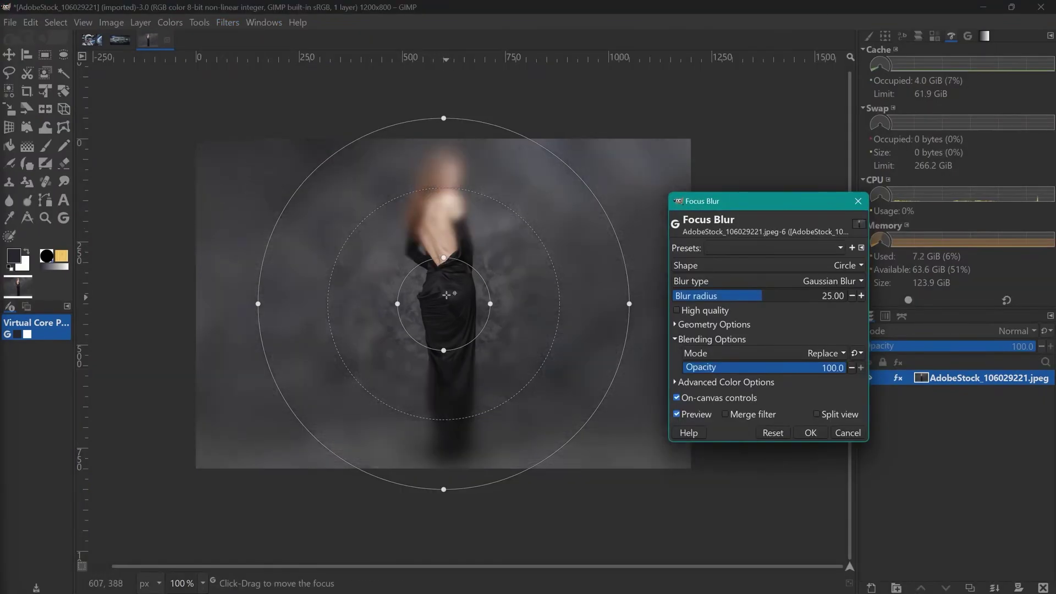
drag(446, 295, 435, 194)
drag(620, 195, 743, 195)
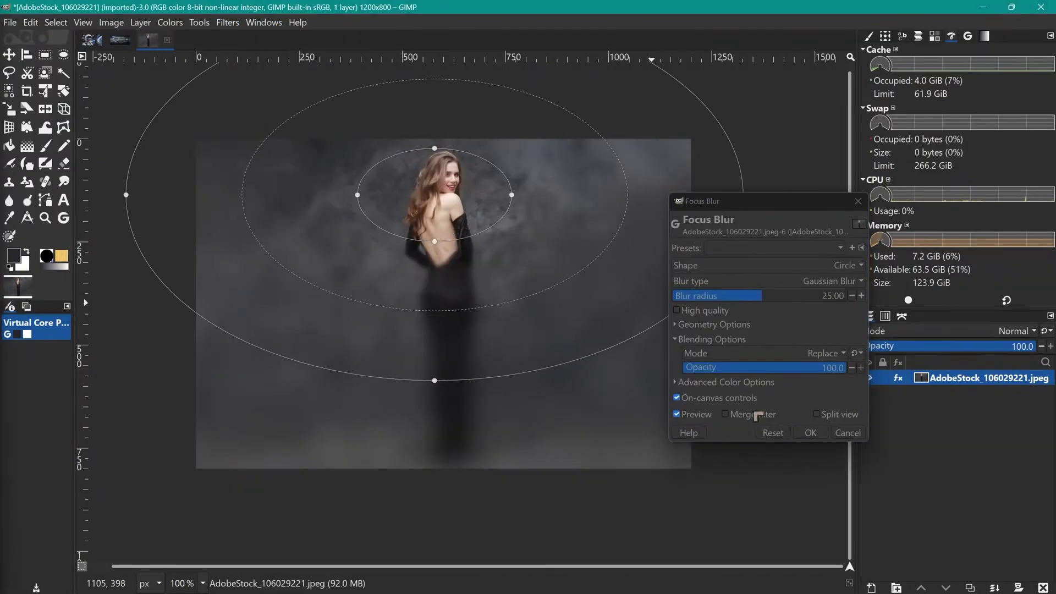
click(804, 435)
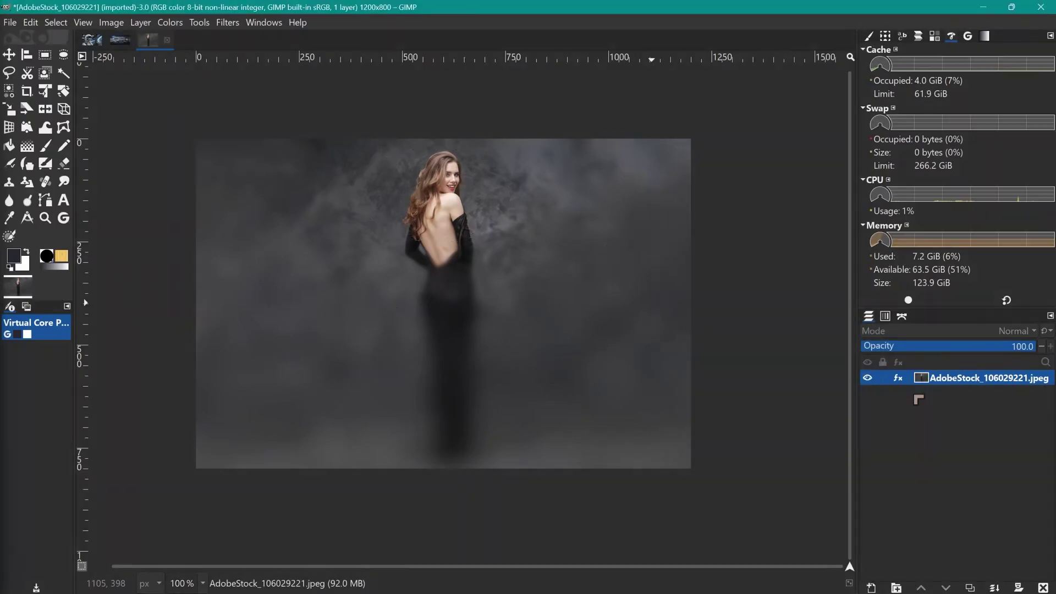
- Compare the layer with and without Focus Blur, then delete the effect
click(899, 378)
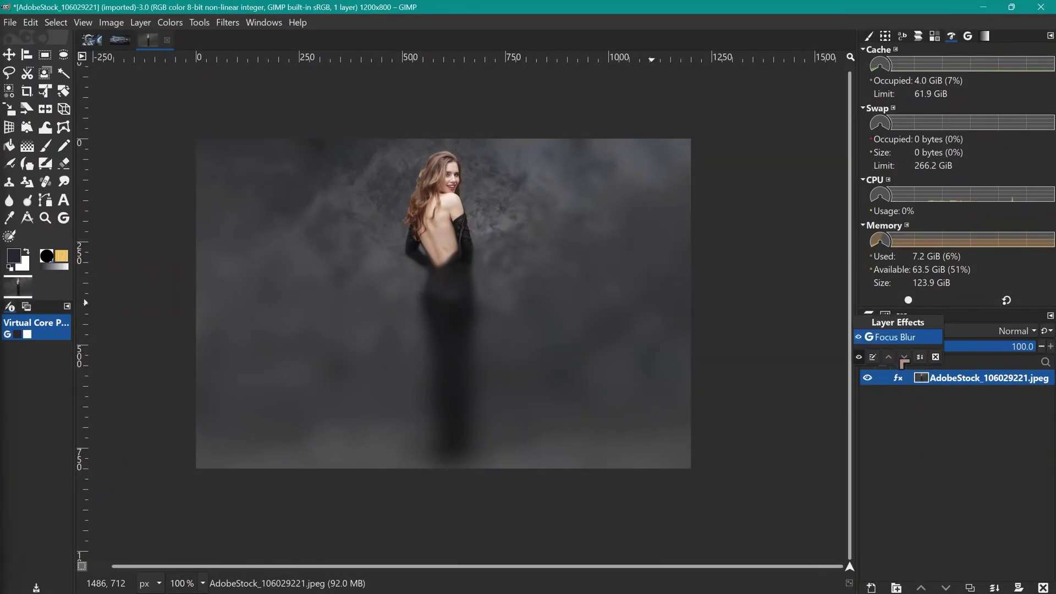
click(860, 358)
click(859, 358)
click(859, 357)
click(859, 358)
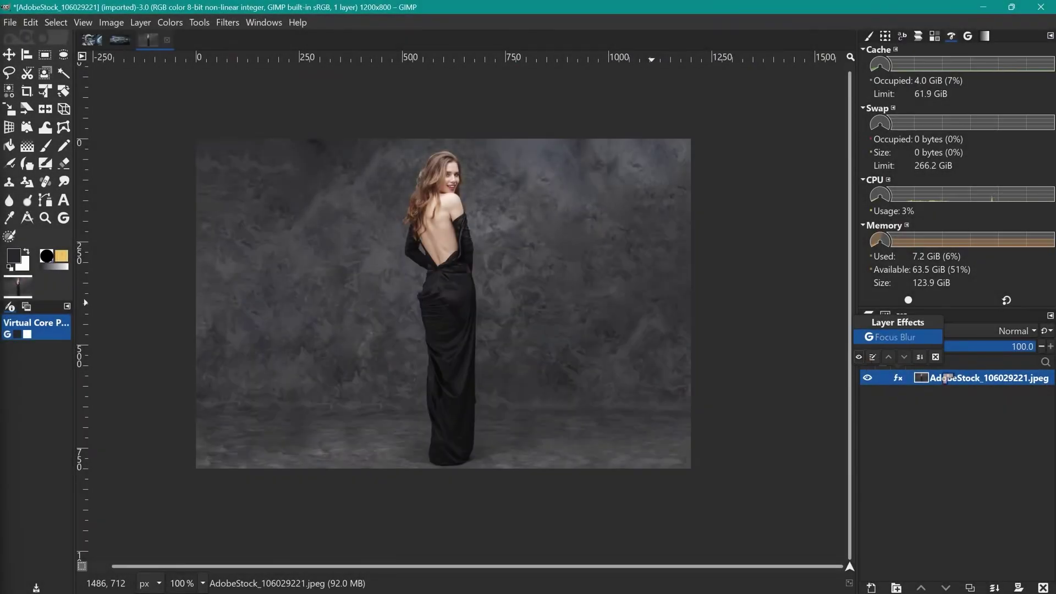
click(936, 357)
- Centre the image in the GIMP window and pan the canvas slightly
key(shift+j)
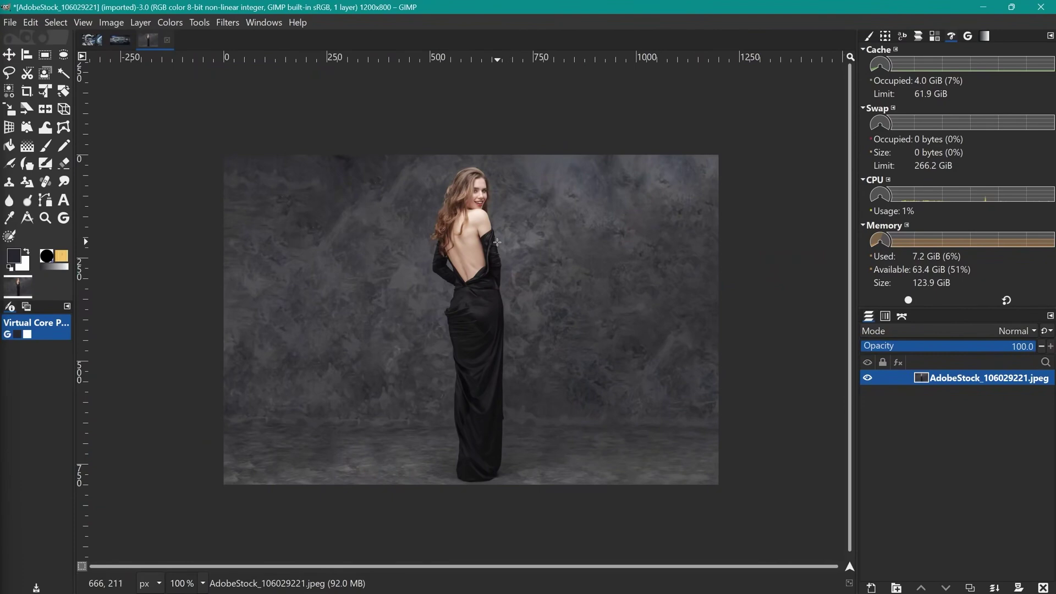
drag(429, 251, 408, 252)
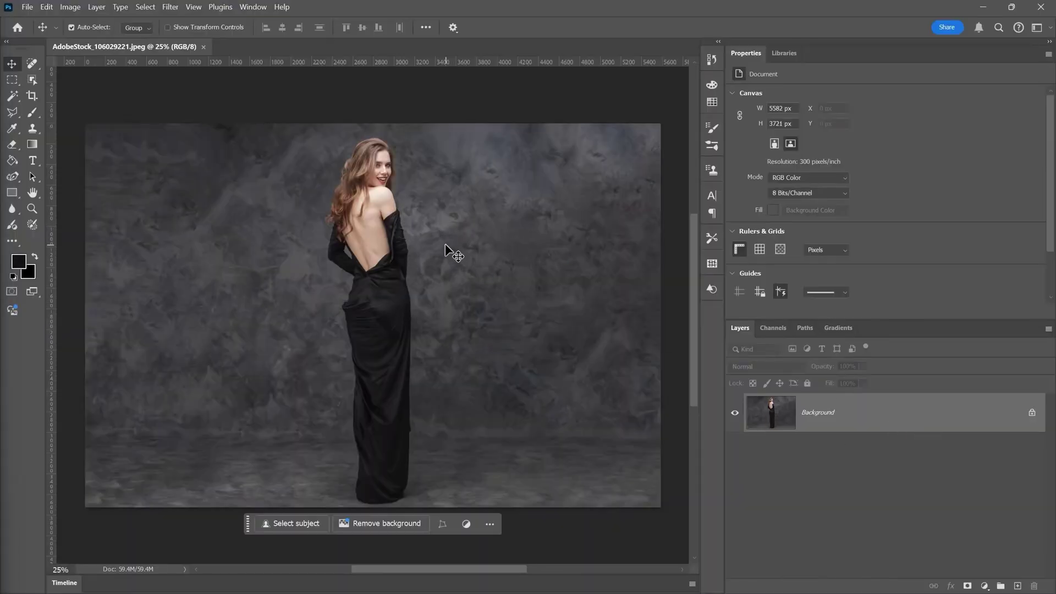
- Select the woman with Select > Subject and zoom to 100% to inspect the edge
click(146, 6)
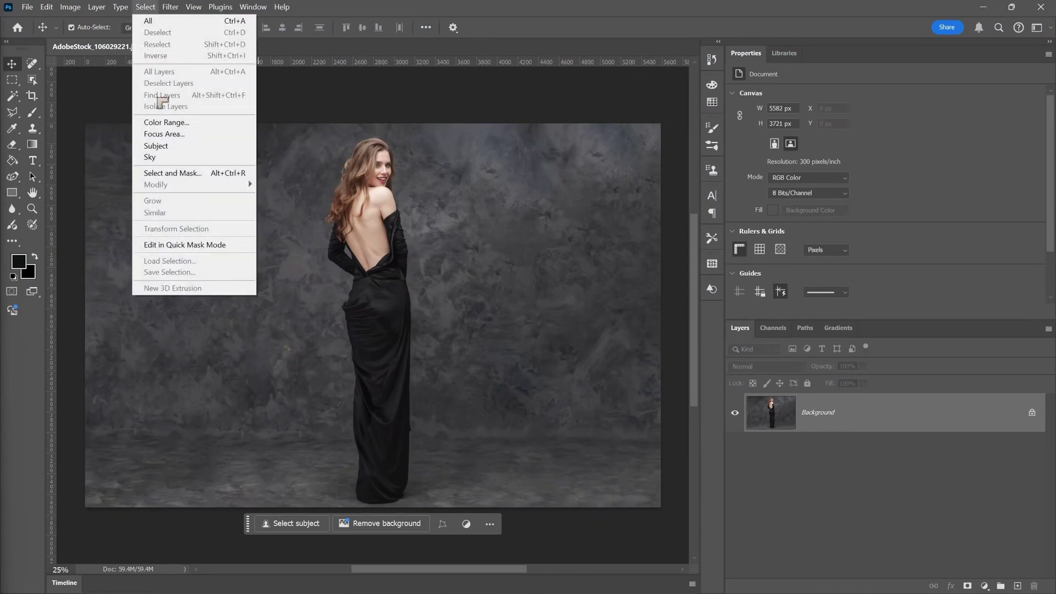
click(165, 146)
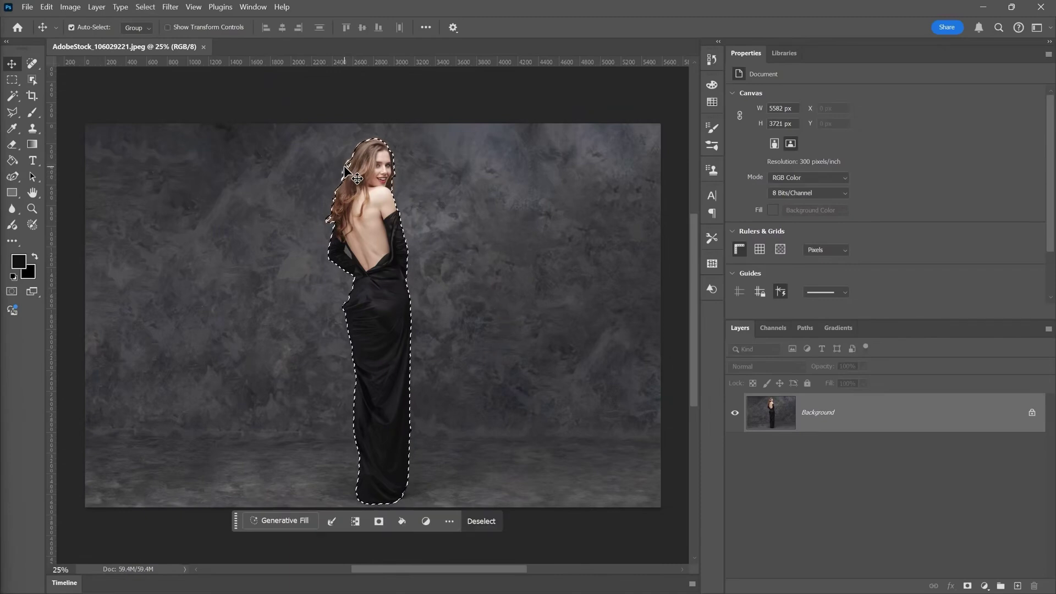
key(ctrl+1)
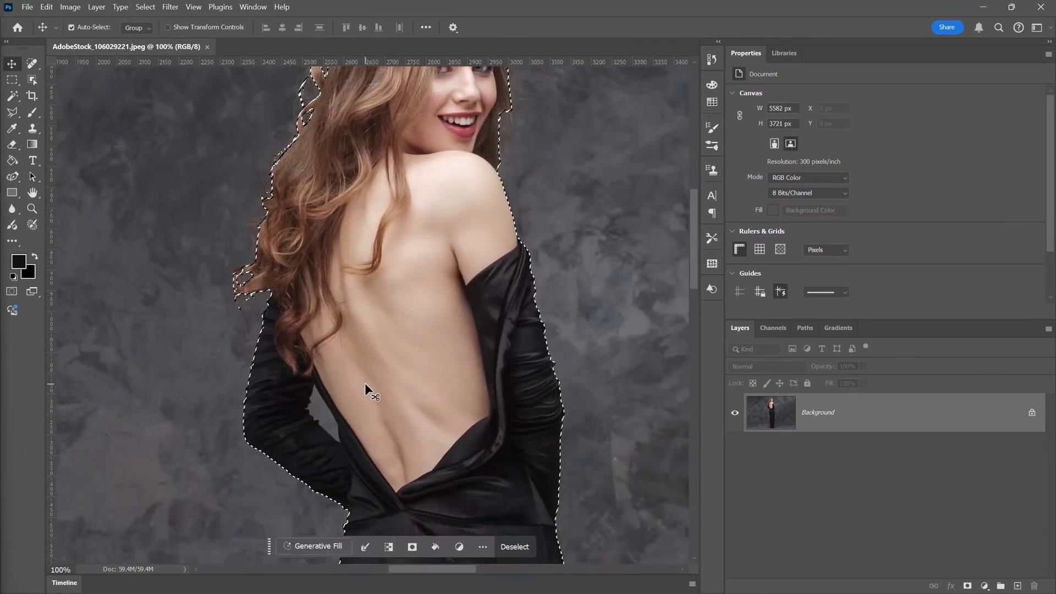
scroll(417, 372, down, 3)
scroll(417, 373, down, 4)
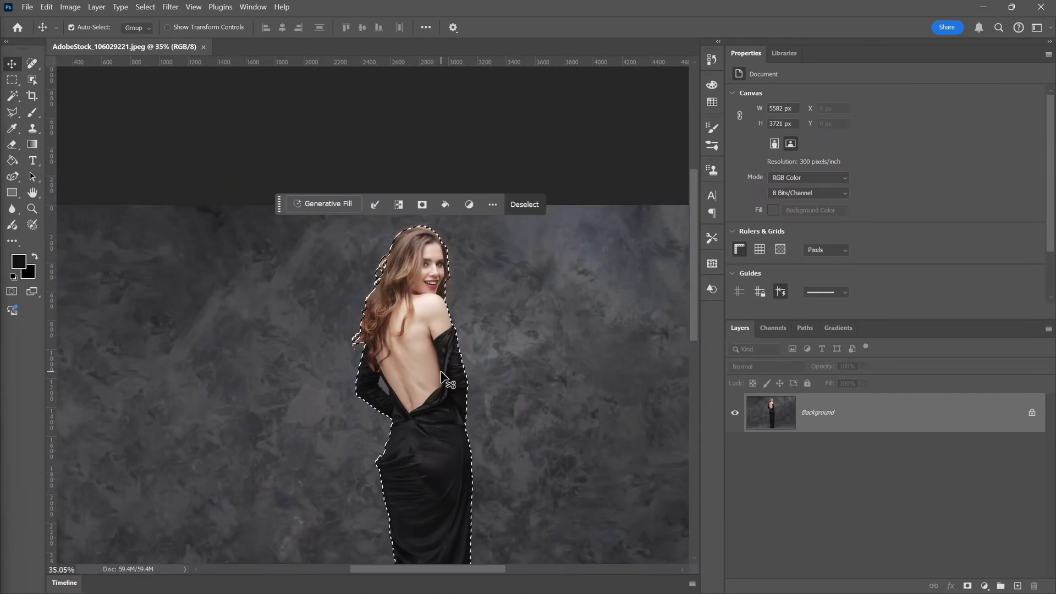
scroll(453, 350, down, 5)
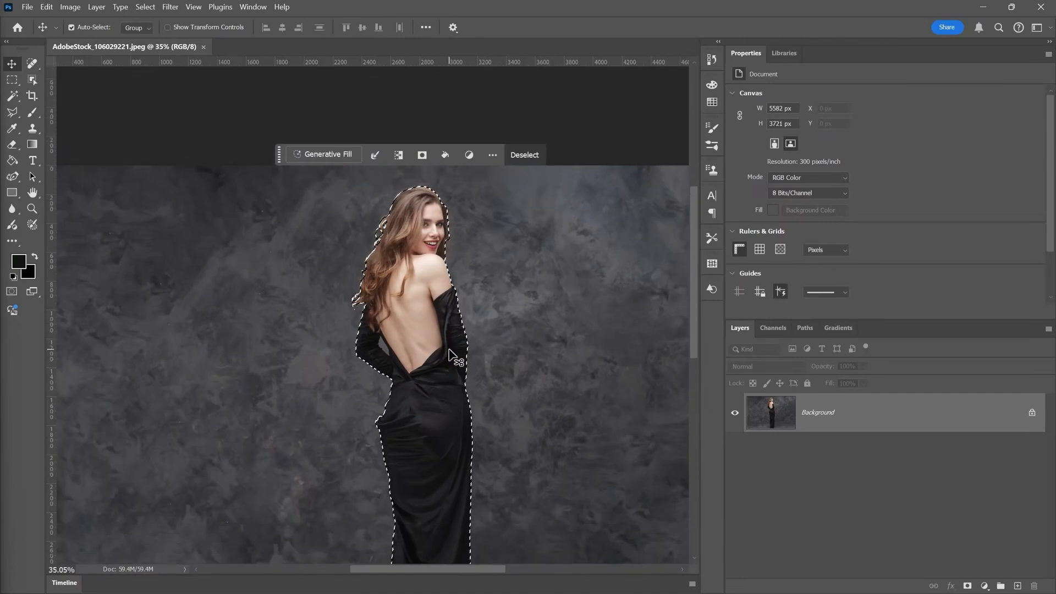
scroll(452, 358, down, 2)
scroll(453, 355, up, 5)
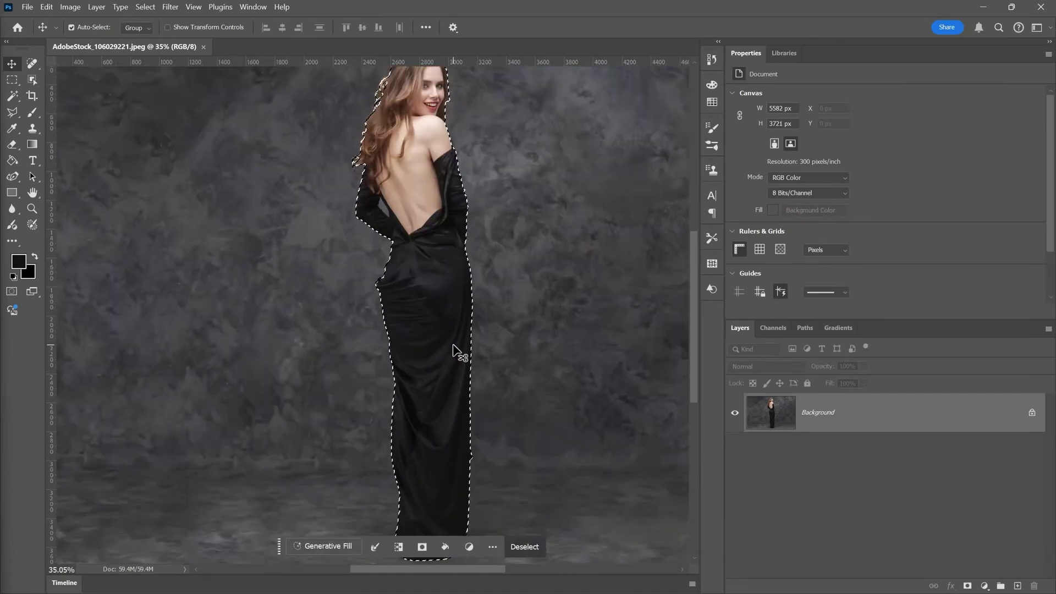
scroll(452, 355, up, 3)
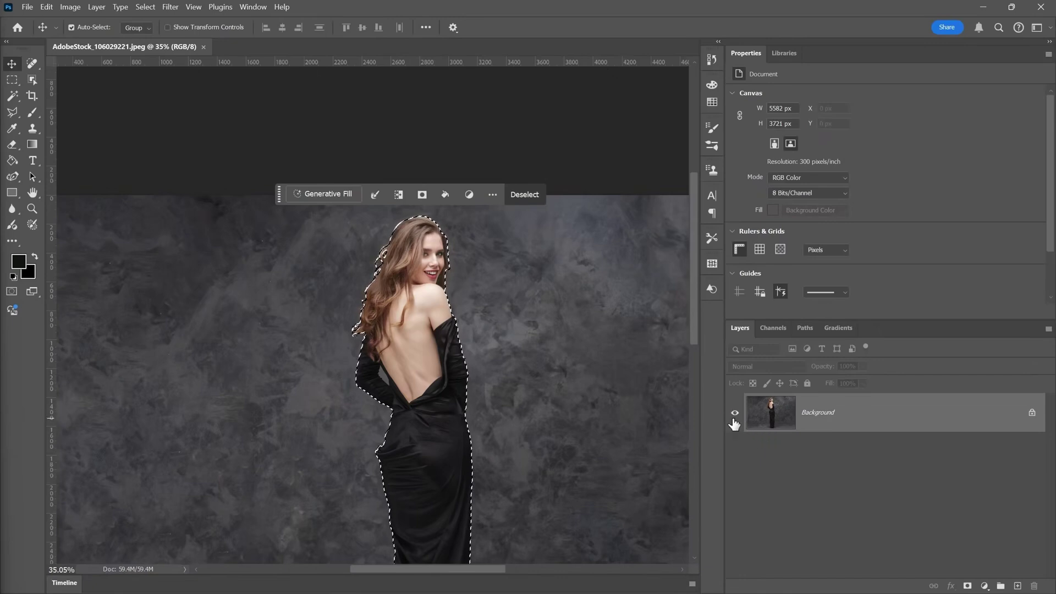
- Deselect the subject and start an Iris Blur from the Blur Gallery
click(46, 7)
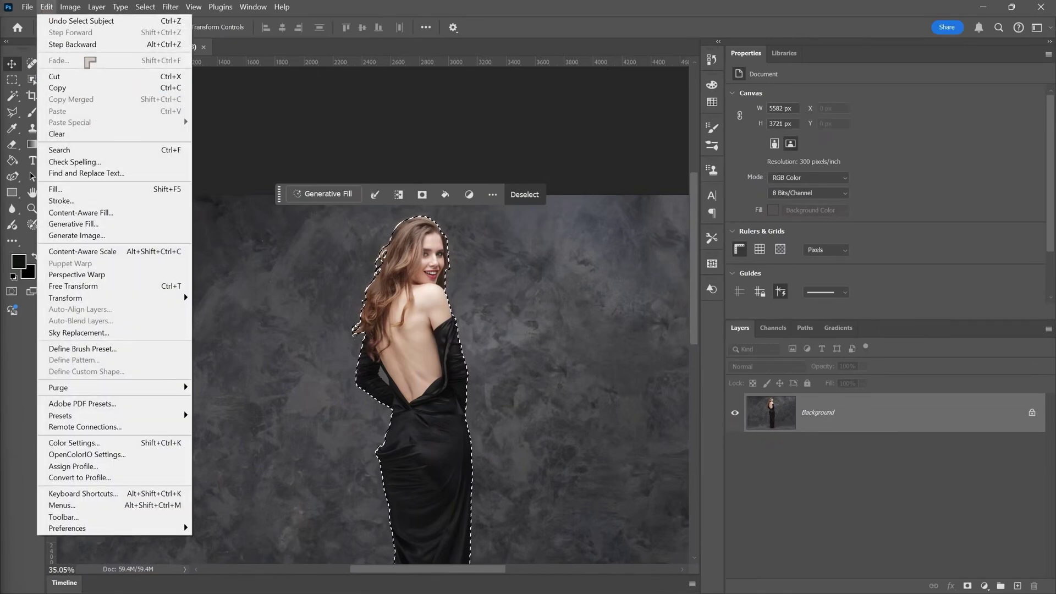
click(154, 32)
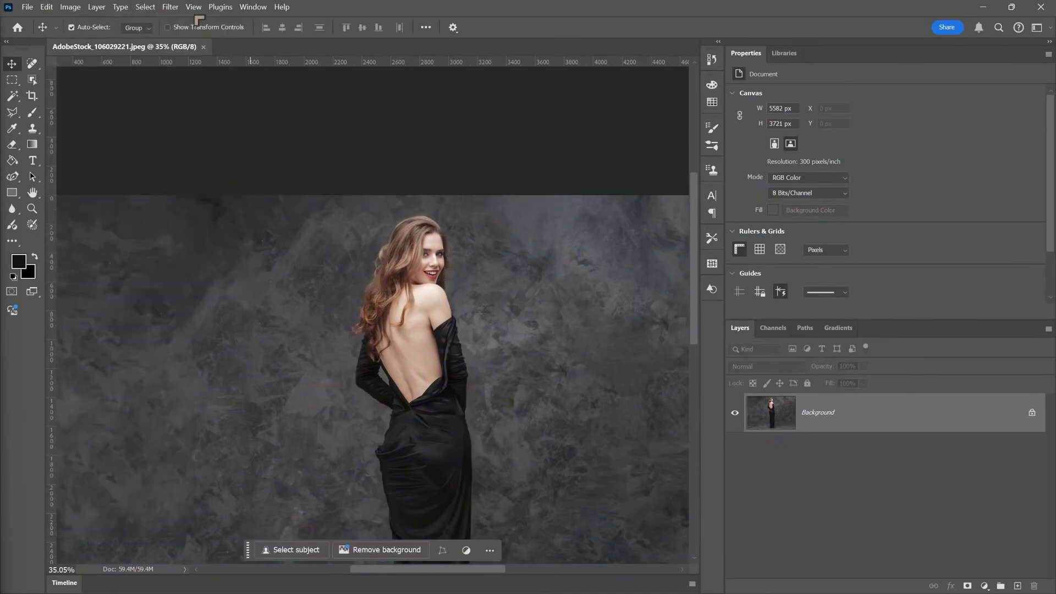
click(171, 8)
mouse_move(247, 154)
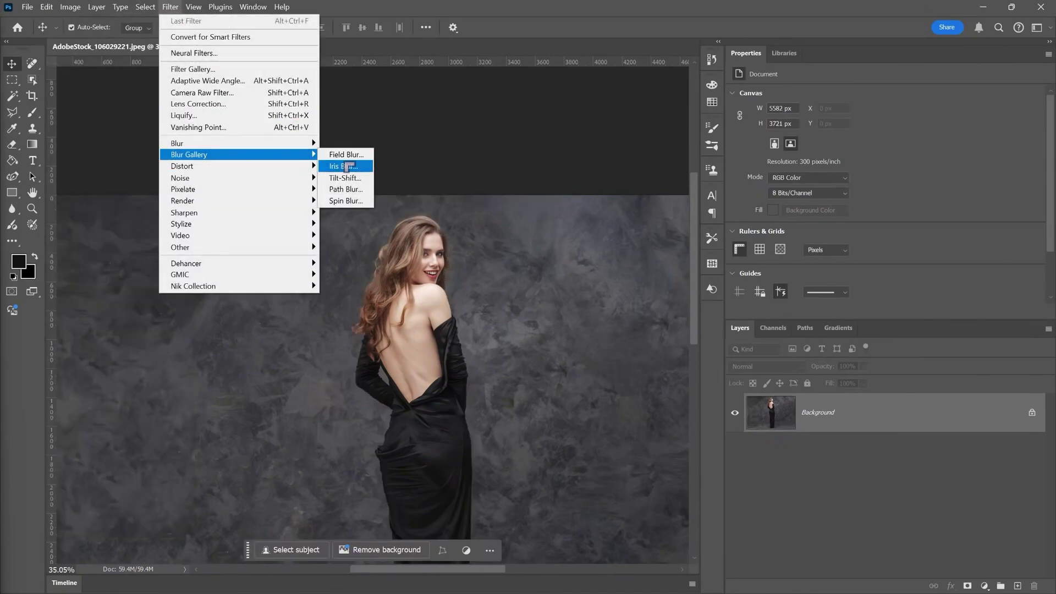
click(347, 166)
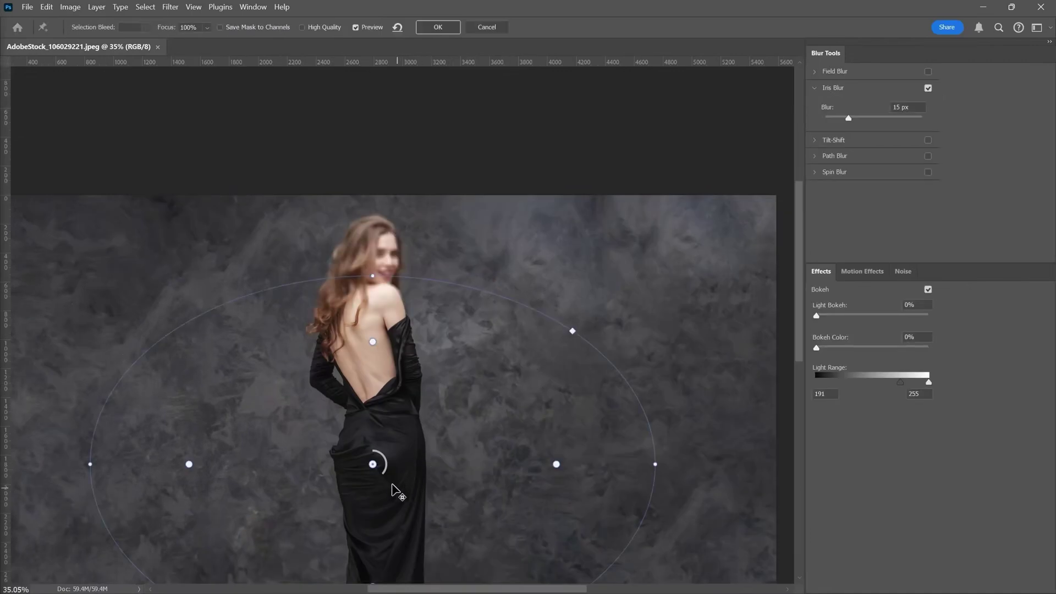
- Centre the iris blur on the woman's face at 154 px, then cancel it
drag(374, 463, 376, 313)
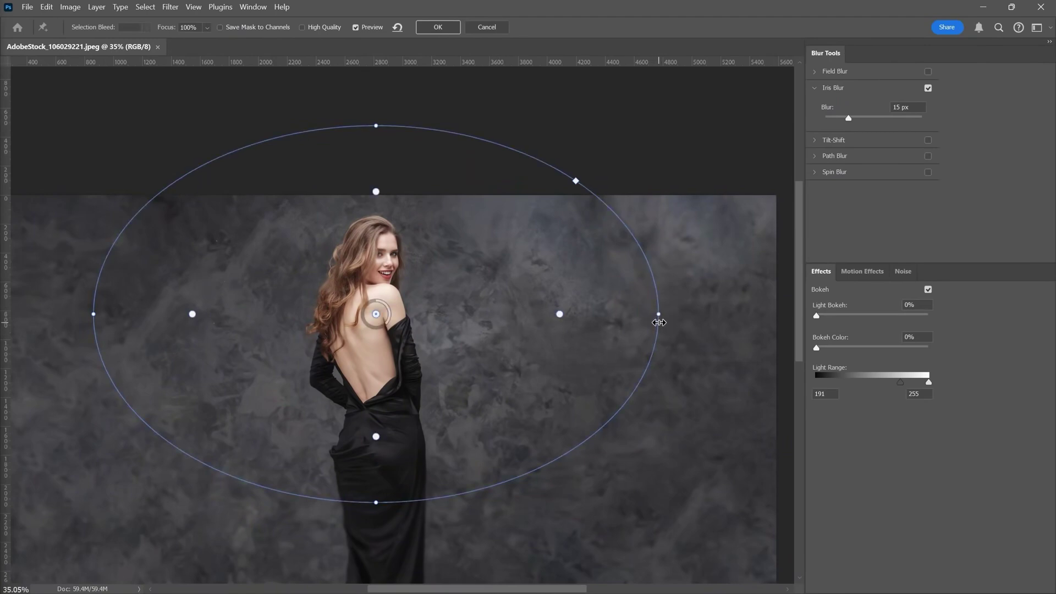
drag(379, 314, 383, 297)
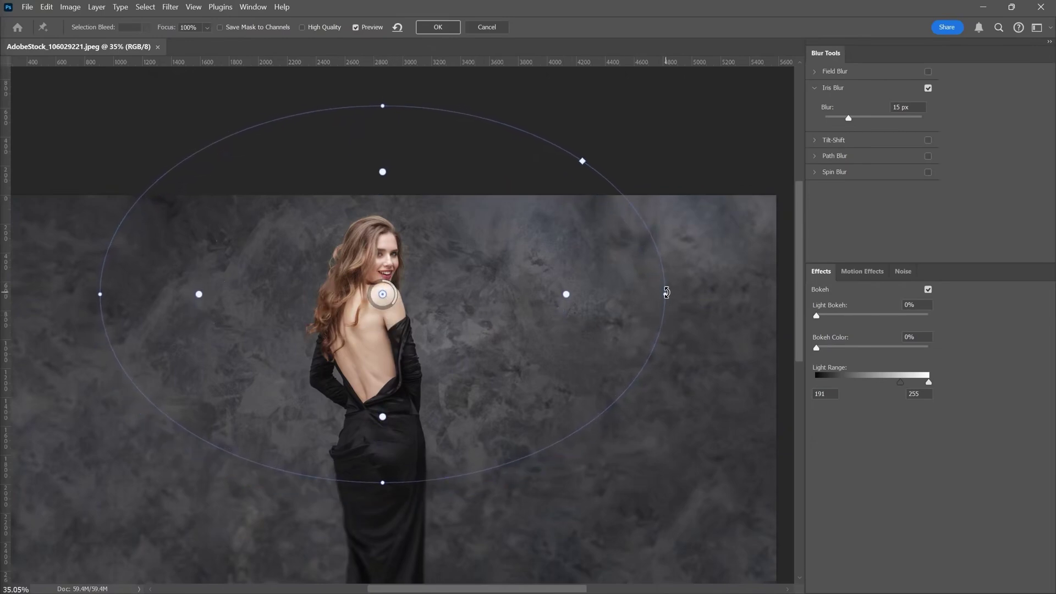
drag(848, 118, 884, 123)
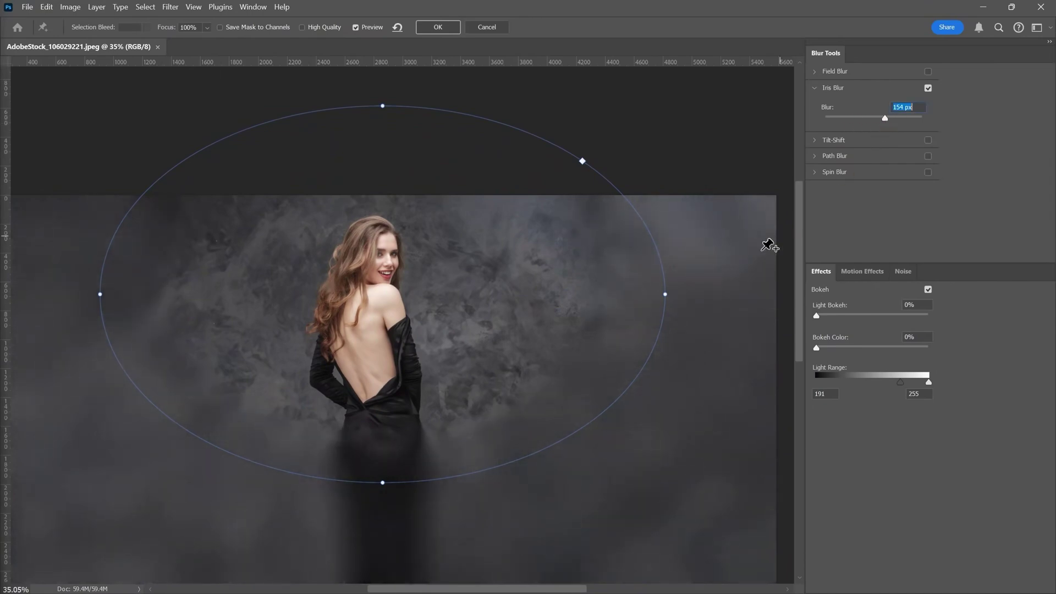
drag(566, 294, 519, 294)
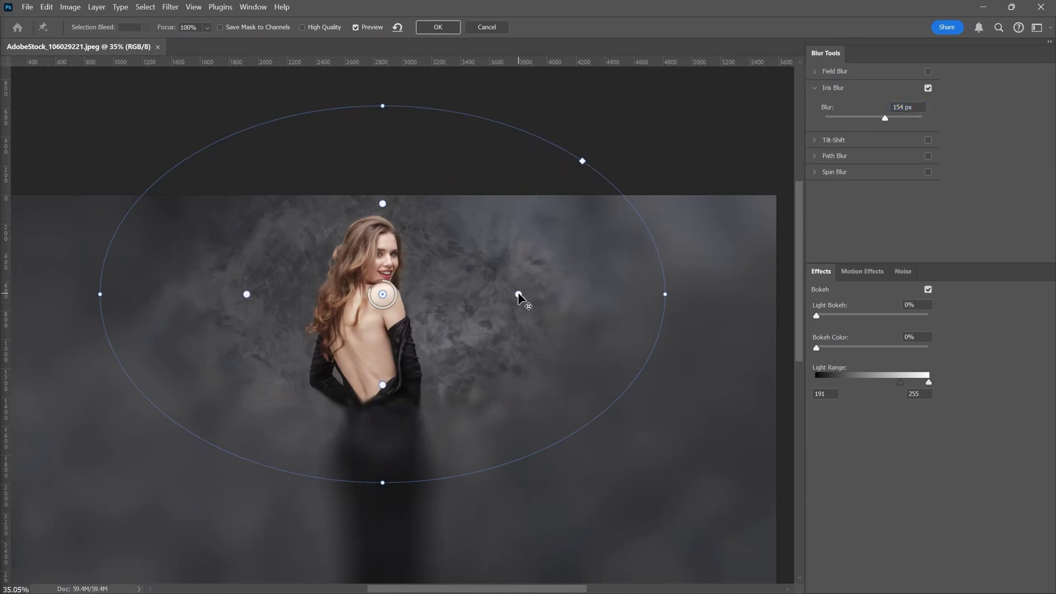
drag(382, 297, 358, 280)
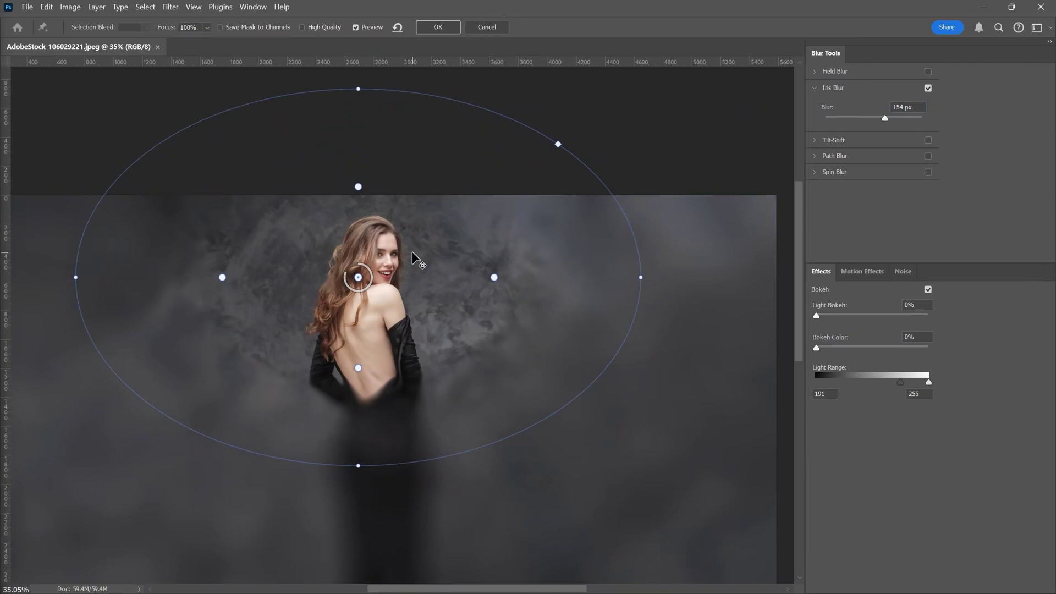
click(489, 28)
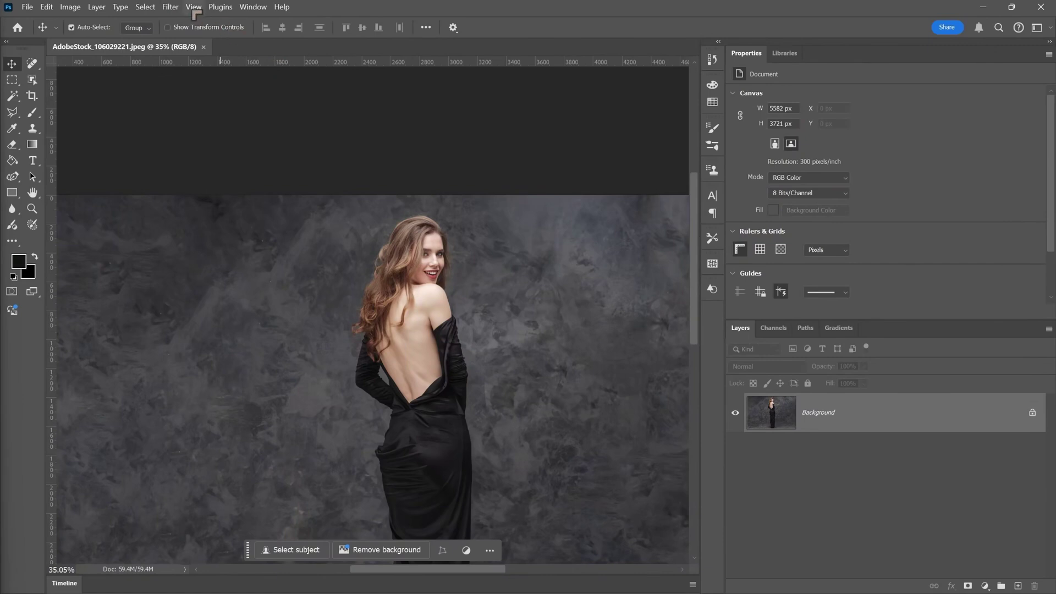
- Try Adaptive Wide Angle and cancel it, then open Liquify on the portrait
click(172, 10)
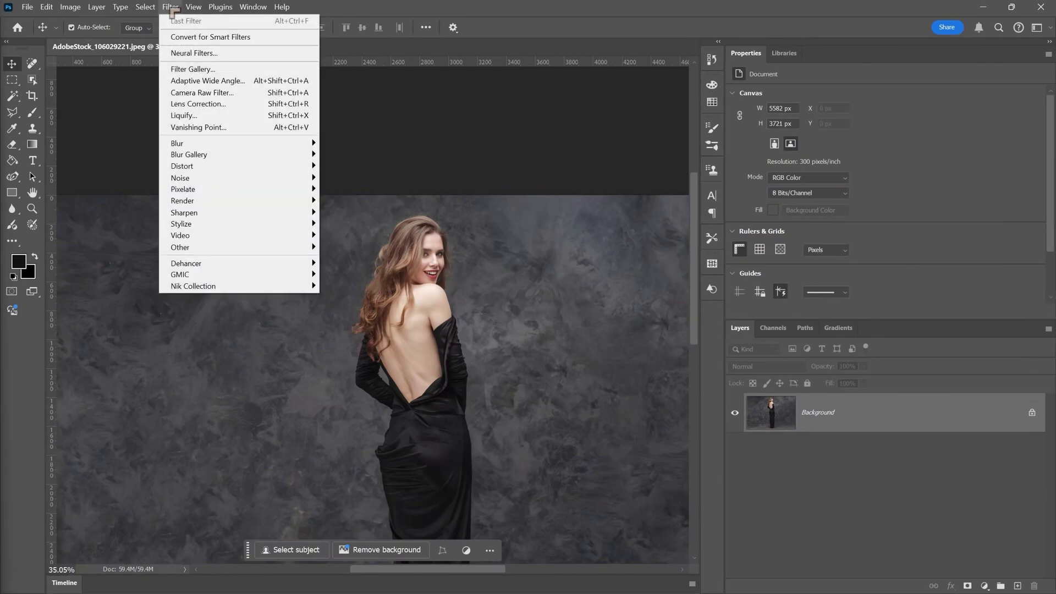
click(222, 83)
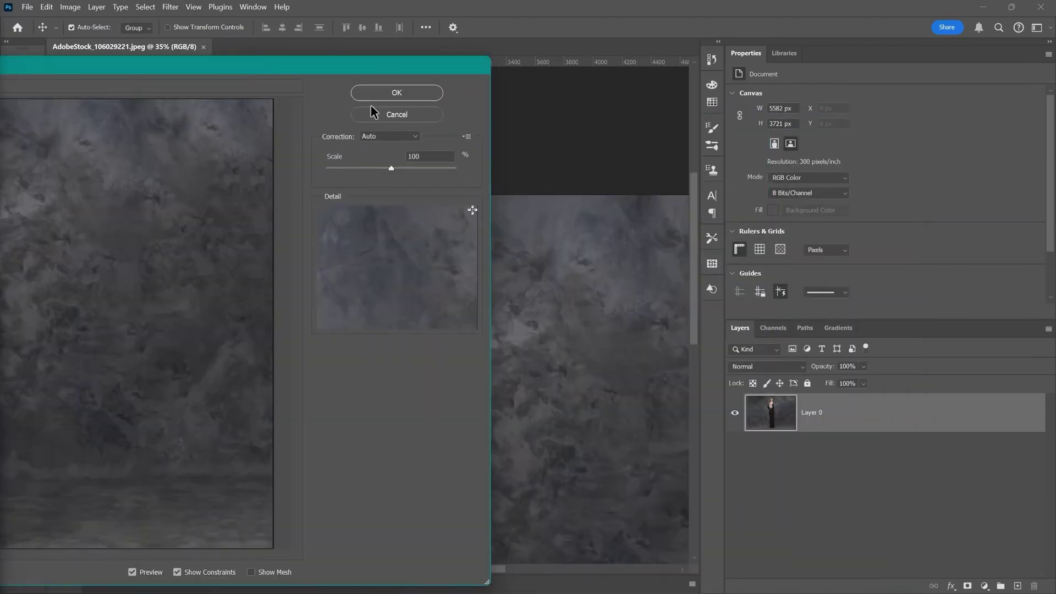
click(378, 111)
click(170, 6)
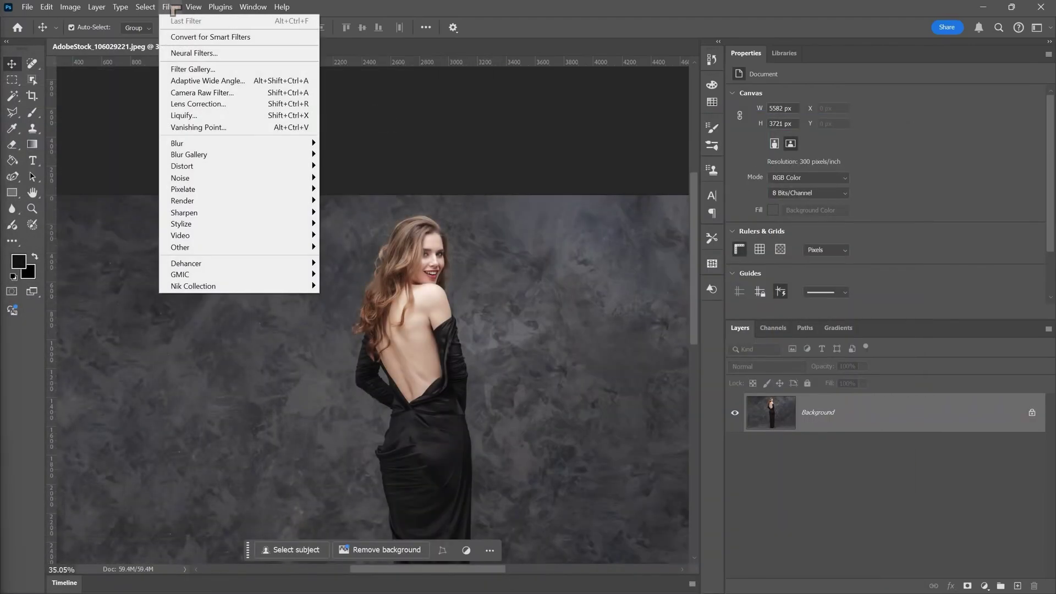
click(202, 116)
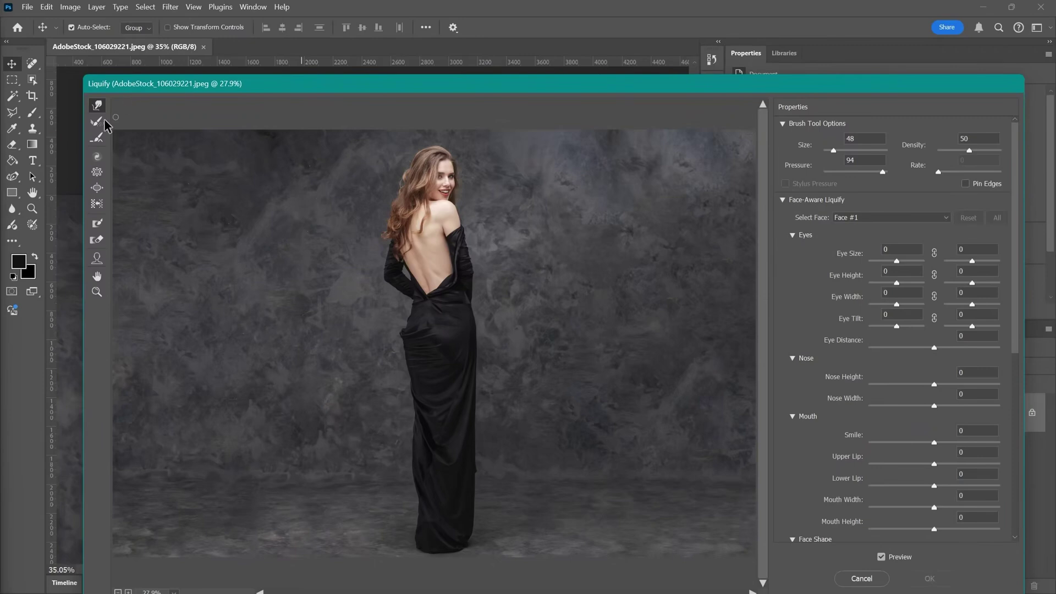
- Warp the woman's head and waist with an enlarged Forward Warp brush, then switch to an enlarged Bloat brush
key(bracketright)
key(bracketright)
key(bracketright)
key(bracketright)
key(bracketright)
key(bracketright)
key(bracketright)
key(bracketright)
key(bracketright)
key(bracketright)
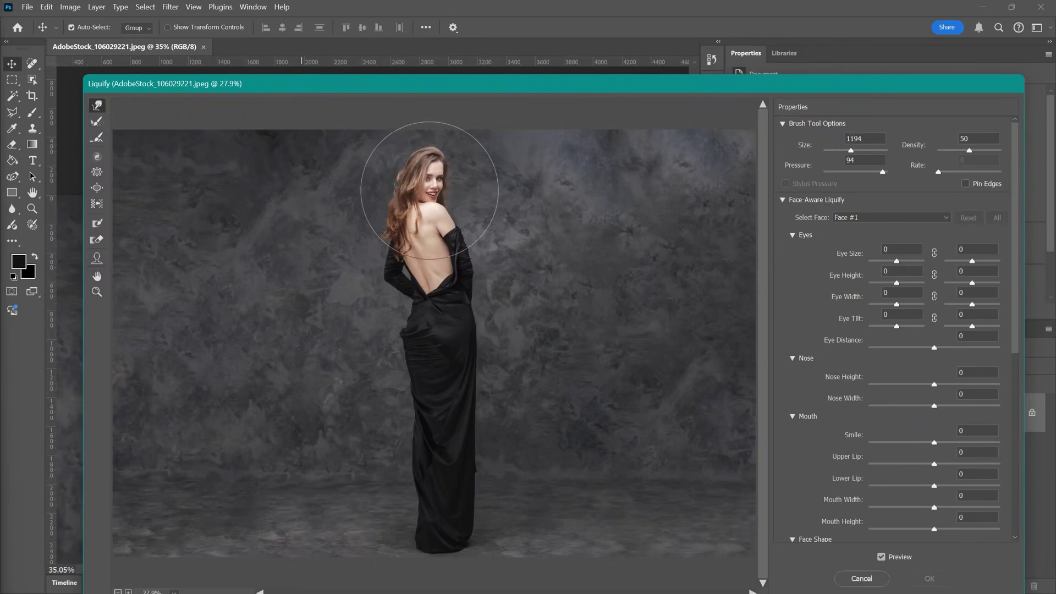
drag(430, 190, 445, 181)
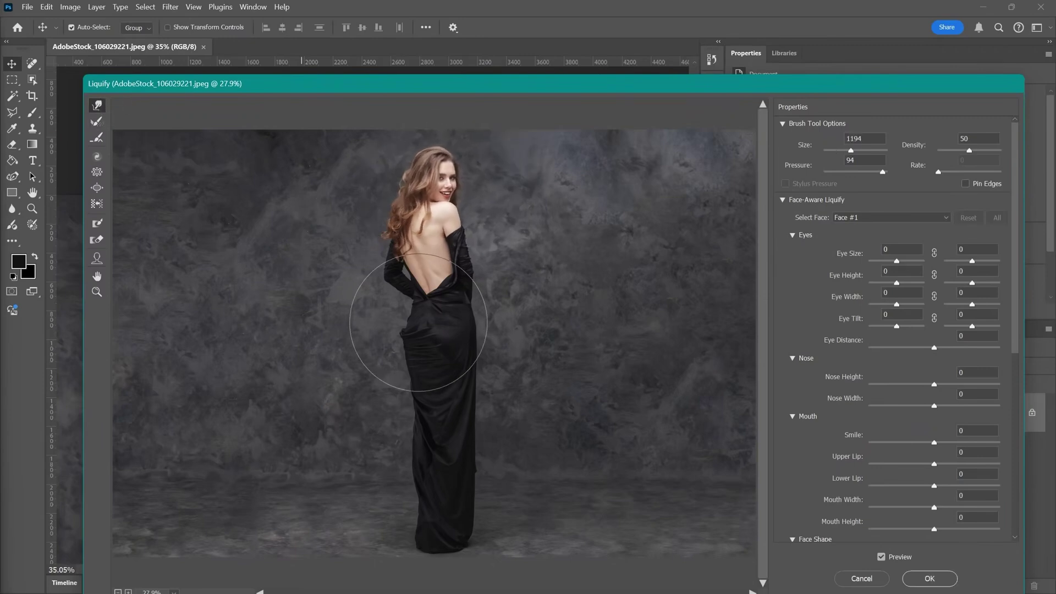
mouse_move(418, 322)
mouse_down()
mouse_move(455, 324)
mouse_move(409, 327)
mouse_up()
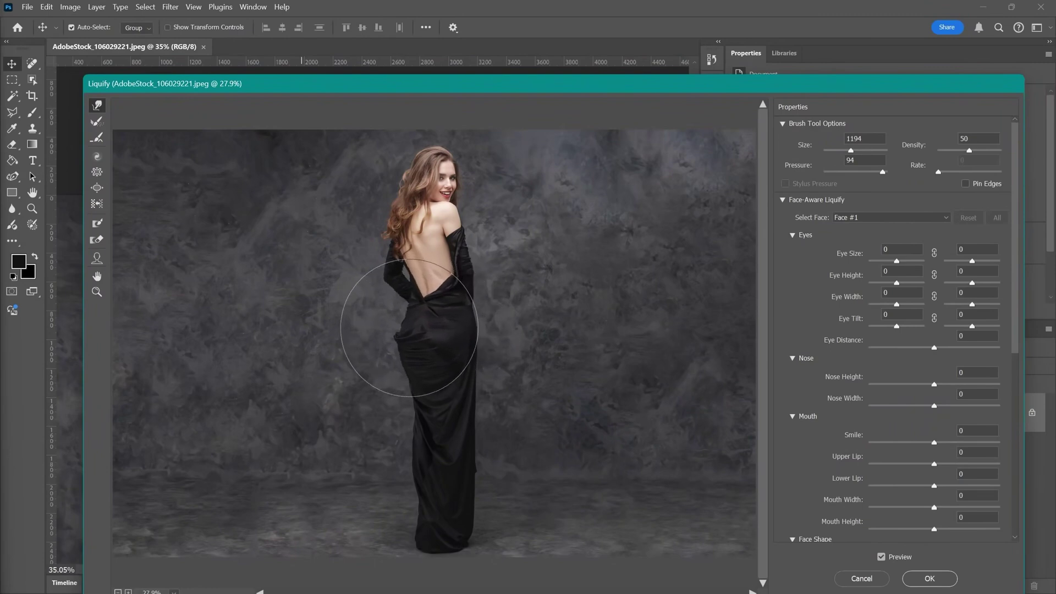
click(97, 188)
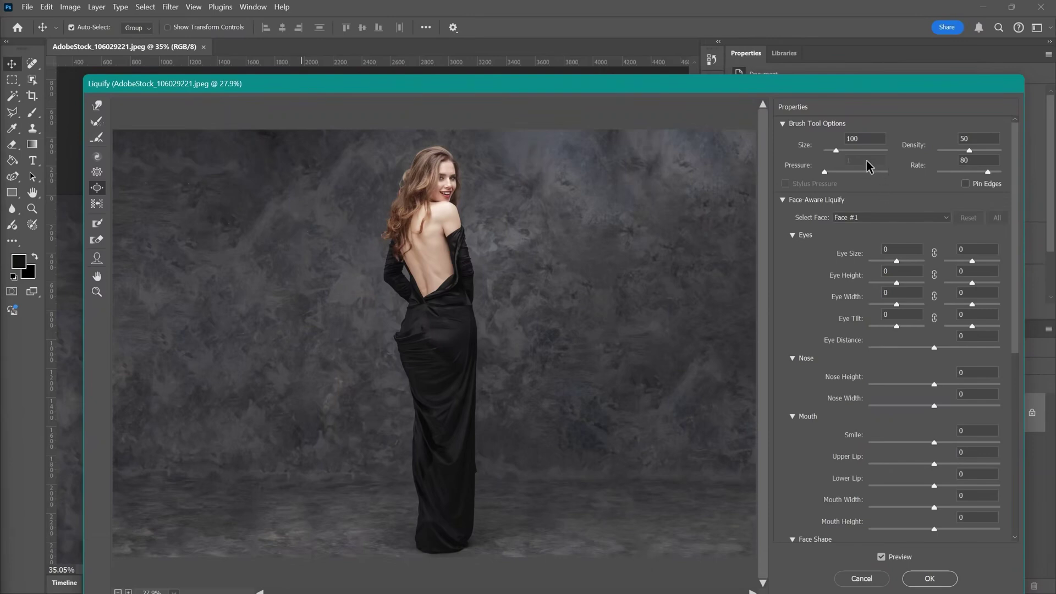
key(bracketright)
key(bracketright)
key(bracketright)
key(bracketright)
key(bracketright)
key(bracketright)
key(bracketright)
key(bracketright)
key(bracketright)
key(bracketright)
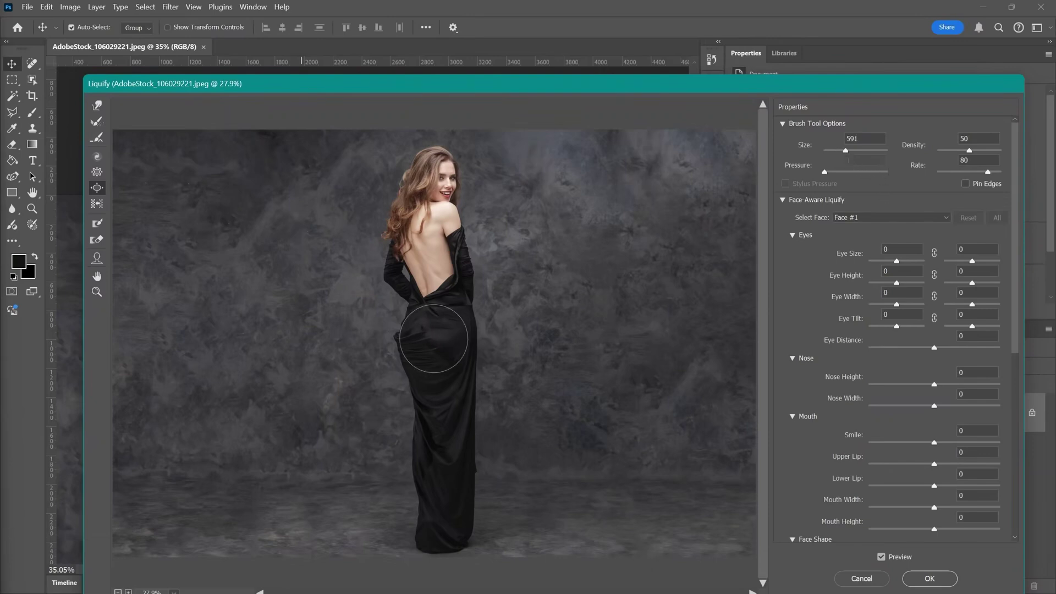
- Cancel Liquify so the portrait stays undistorted, then browse the menus
click(862, 581)
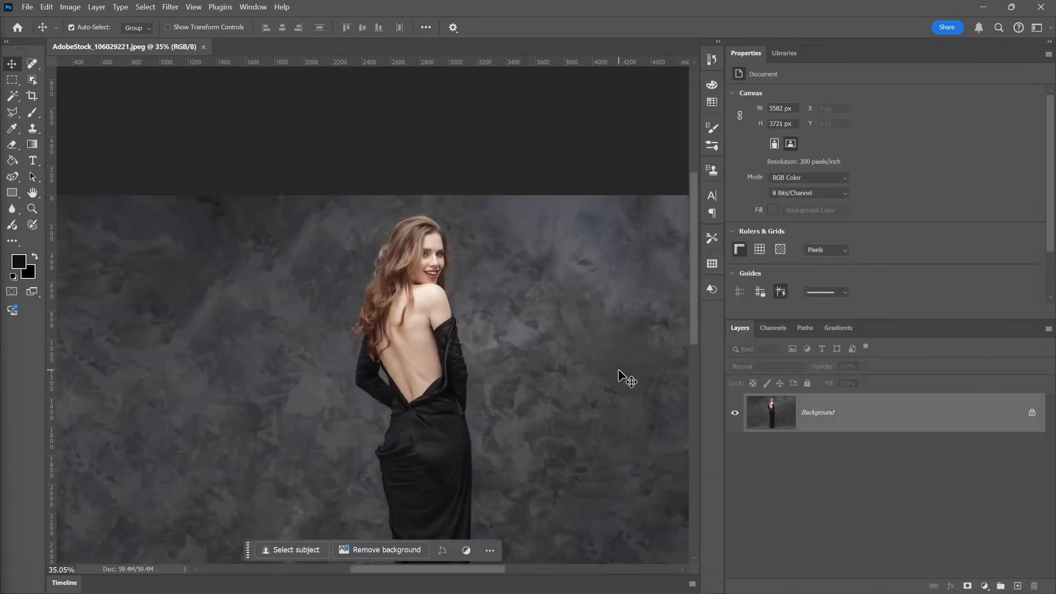
scroll(540, 329, down, 5)
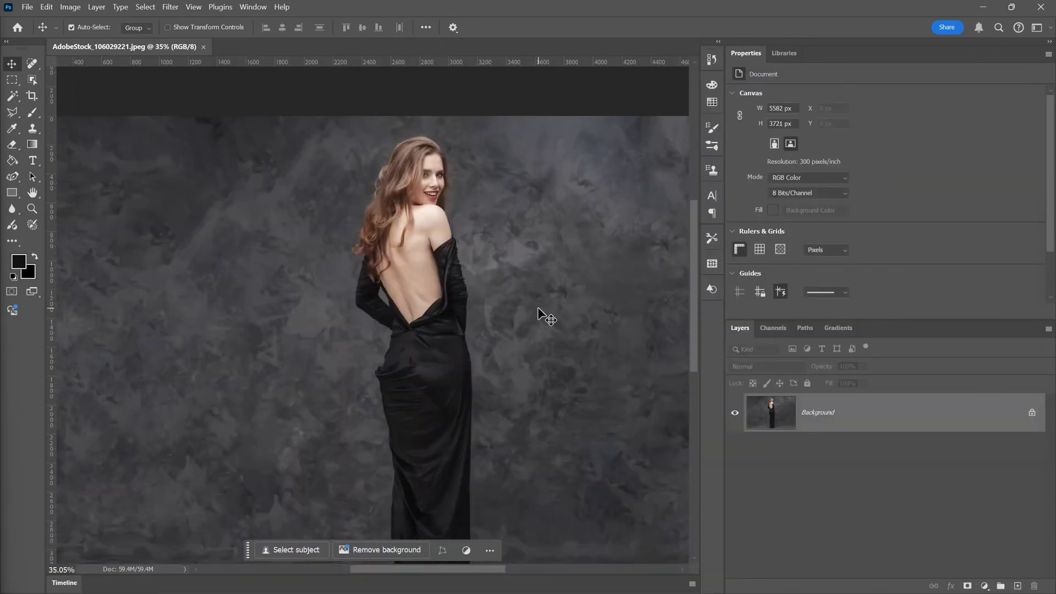
scroll(541, 316, down, 1)
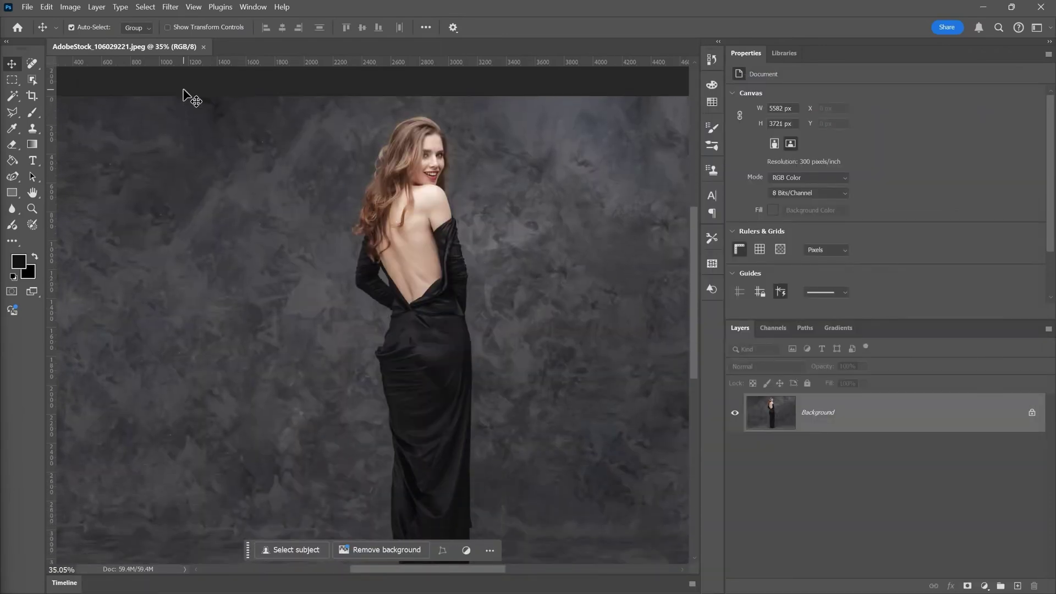
click(170, 7)
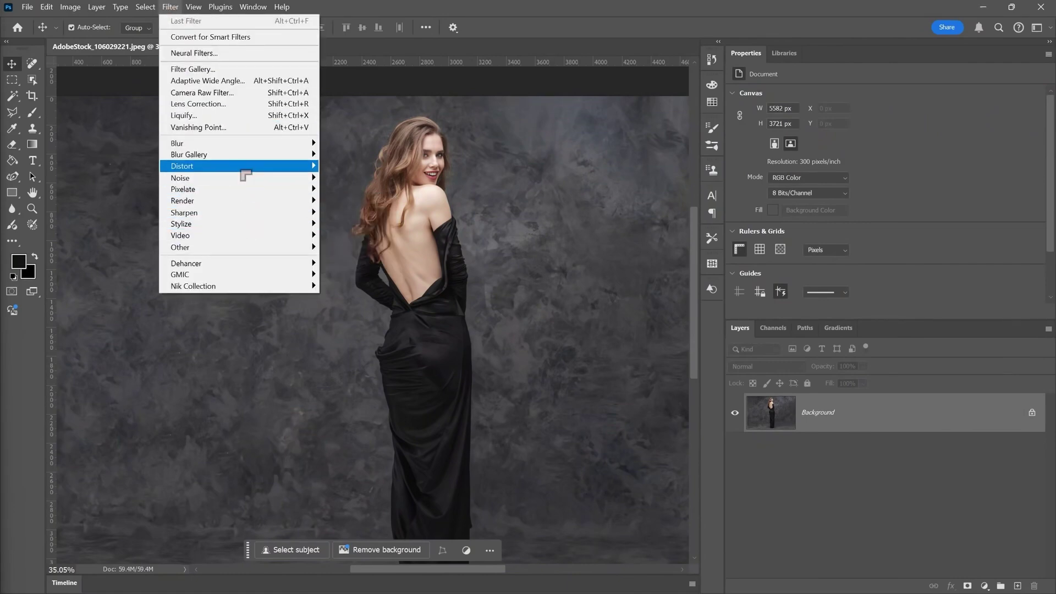
mouse_move(145, 7)
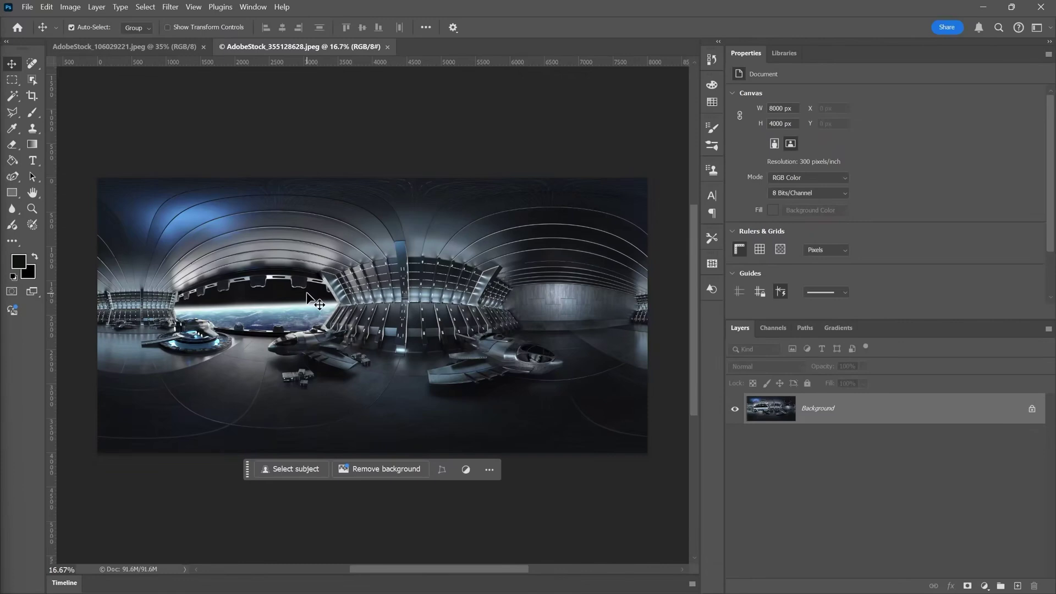
- Zoom the hangar panorama to 50% and browse the Filter menu, then open the Select menu
scroll(278, 352, left, 2)
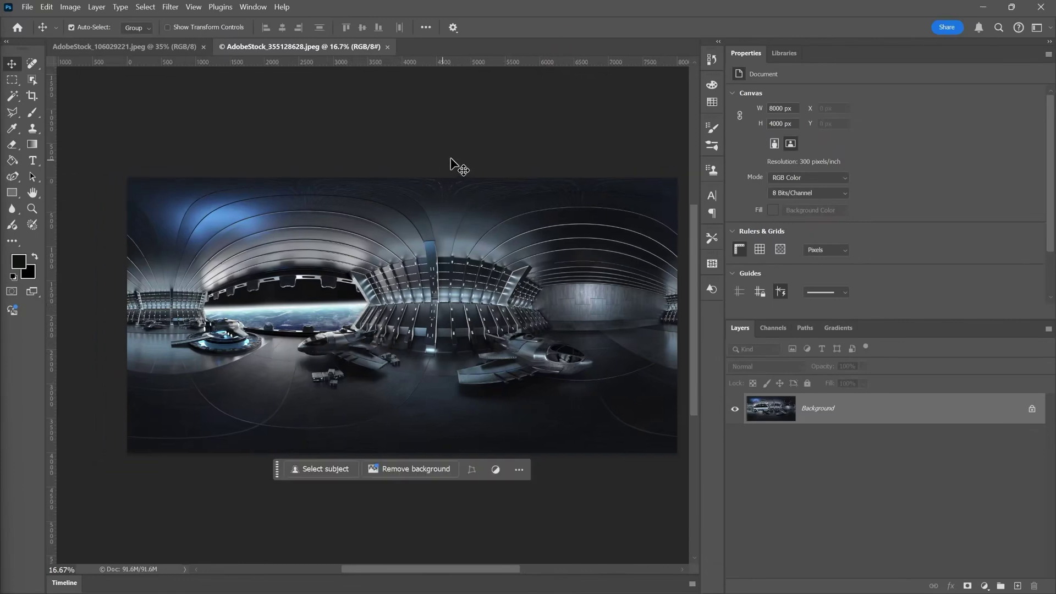
click(171, 8)
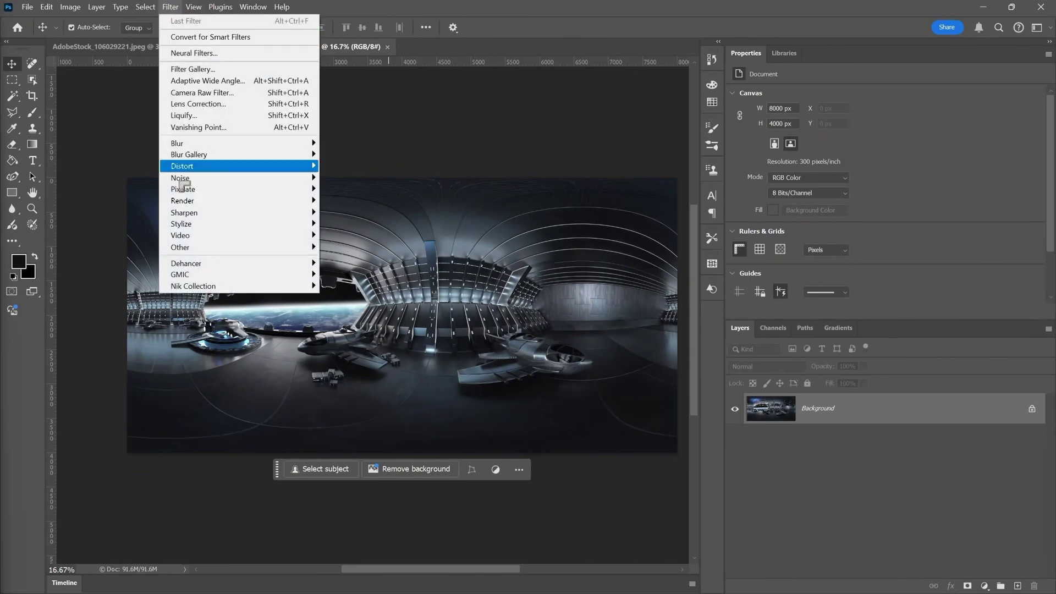
click(558, 6)
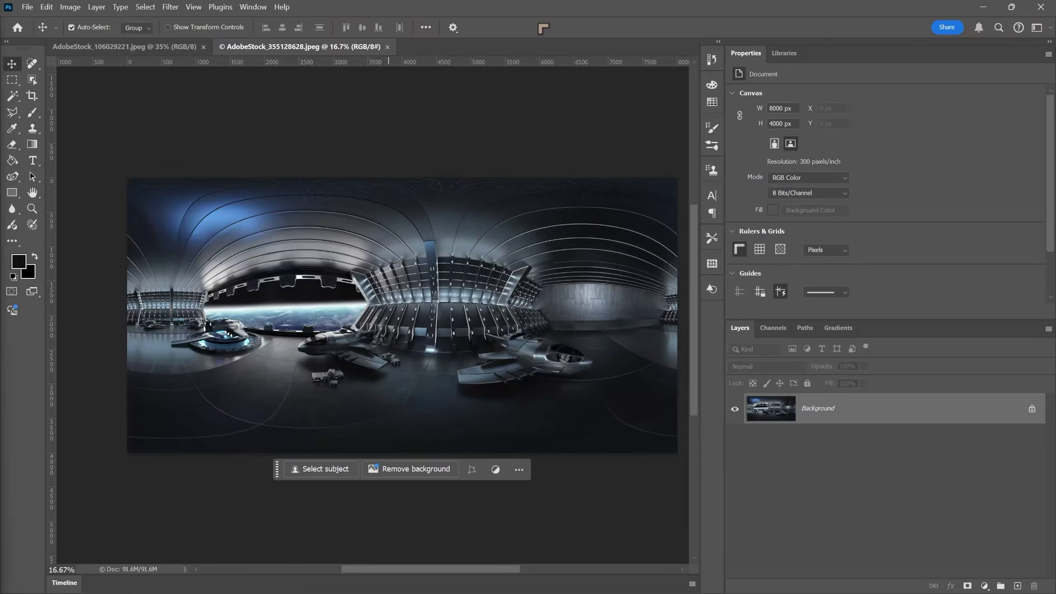
key(ctrl+plus)
key(ctrl+plus)
key(ctrl+plus)
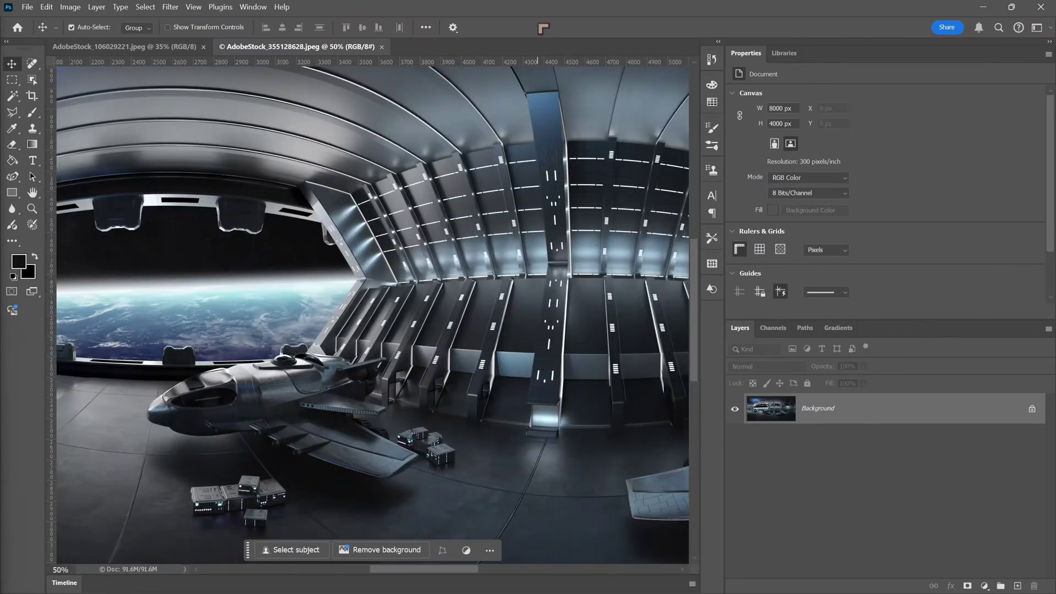
scroll(275, 426, down, 3)
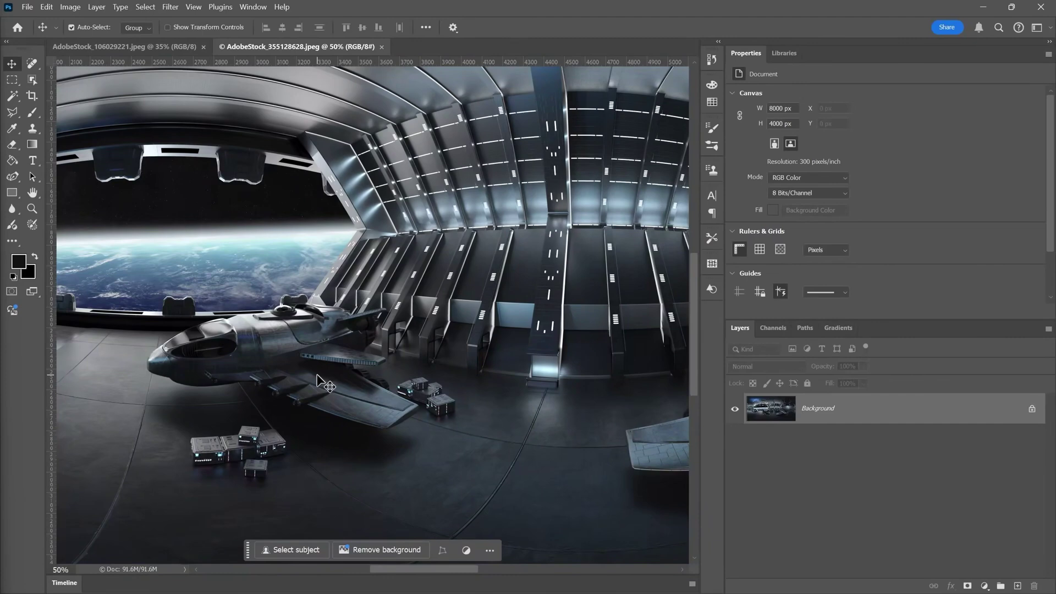
click(170, 7)
click(170, 7)
click(146, 7)
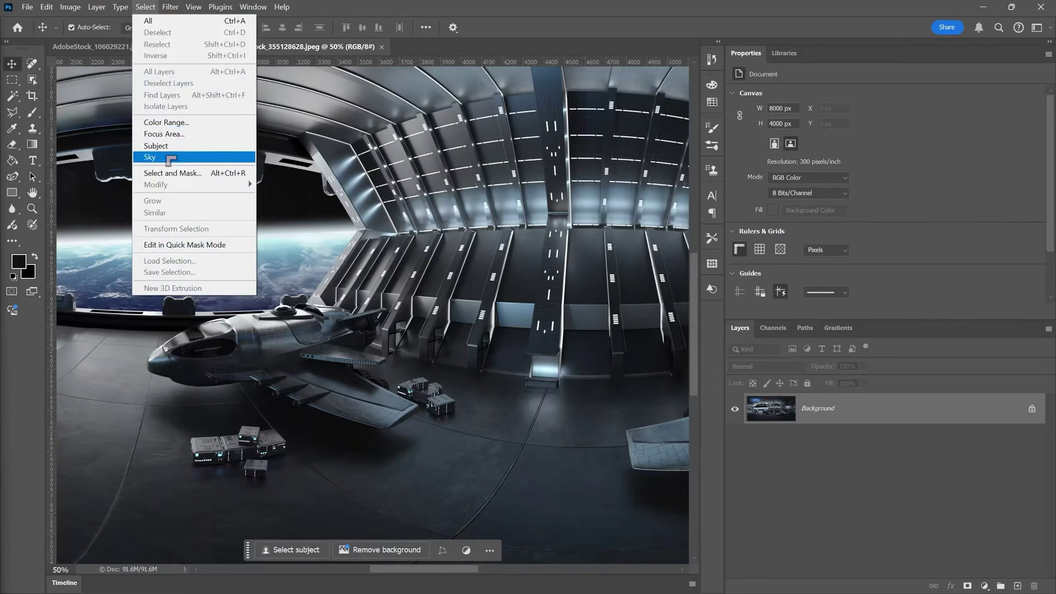
- Select the floor cubes and Generative Fill them with 'vehicle', keeping the dark sports-car variation 3/3
click(32, 80)
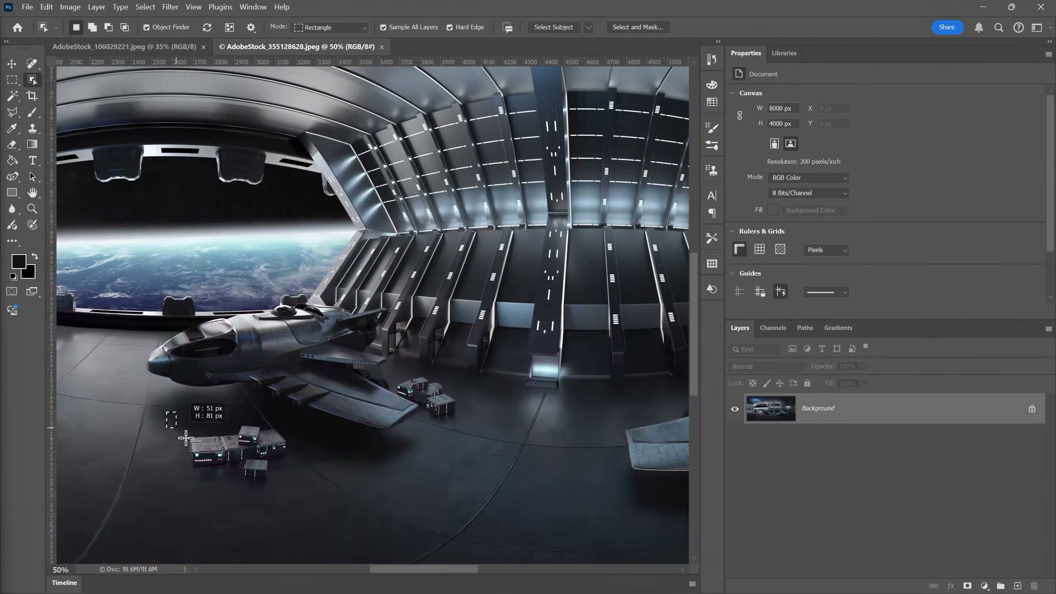
click(242, 450)
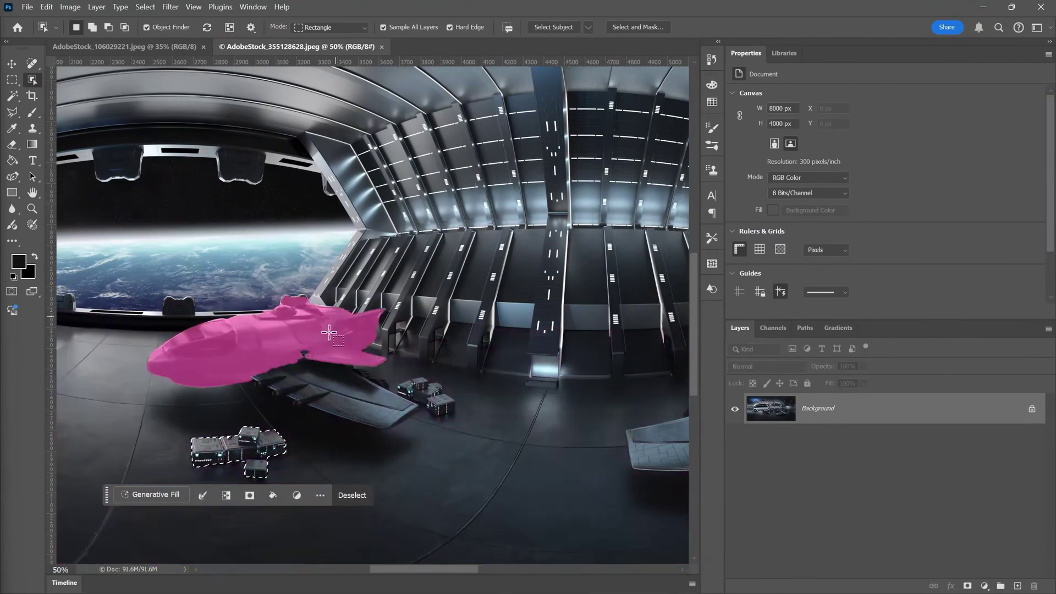
click(157, 495)
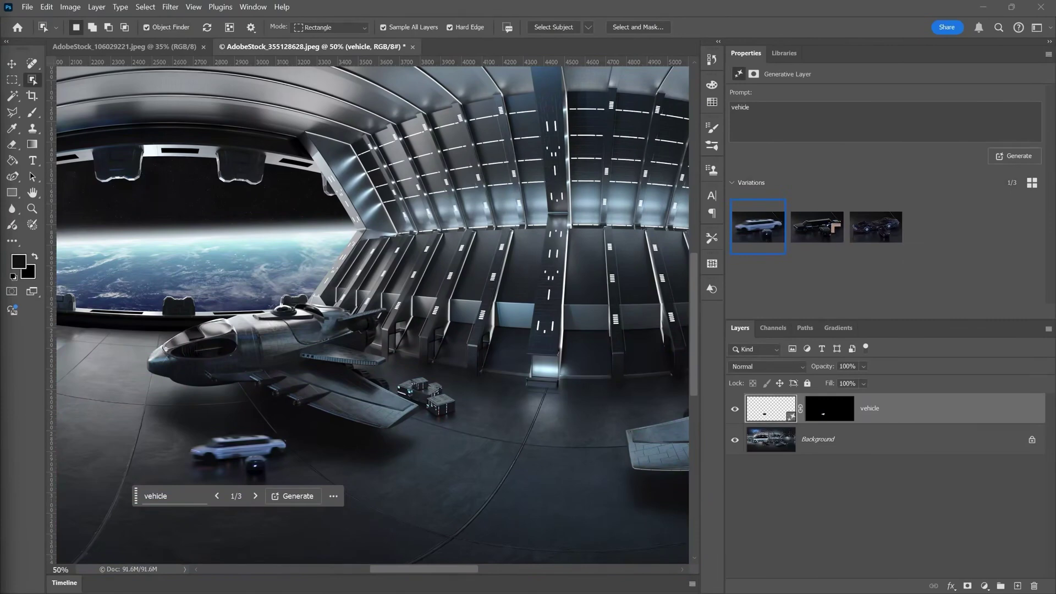
click(829, 233)
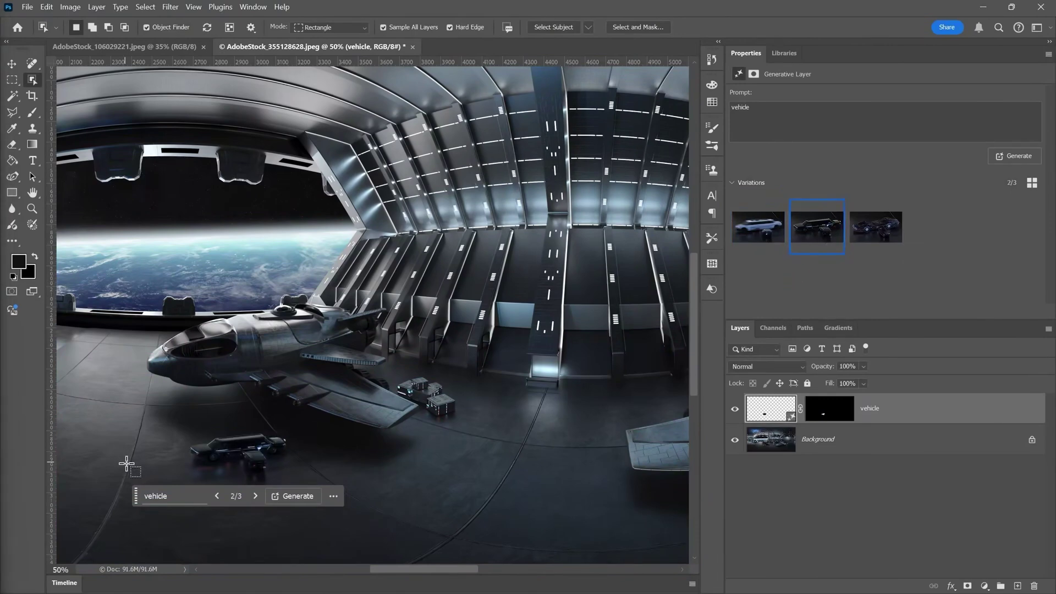
click(872, 243)
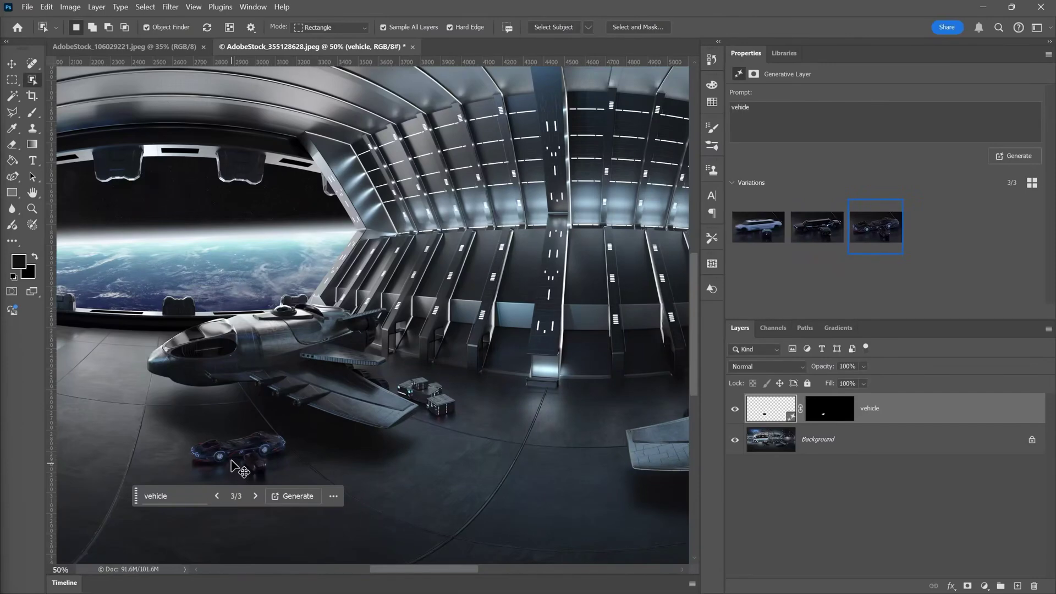
scroll(236, 465, left, 1)
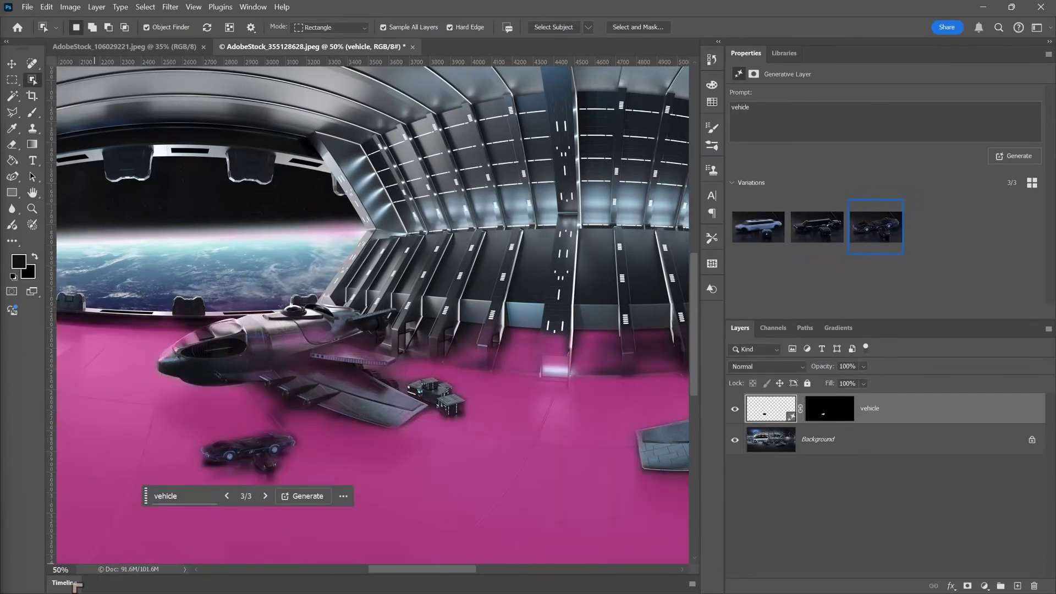
- At 100% zoom, switch the vehicle layer to variation 2/3, the black limousine, and inspect it
text(100)
key(Return)
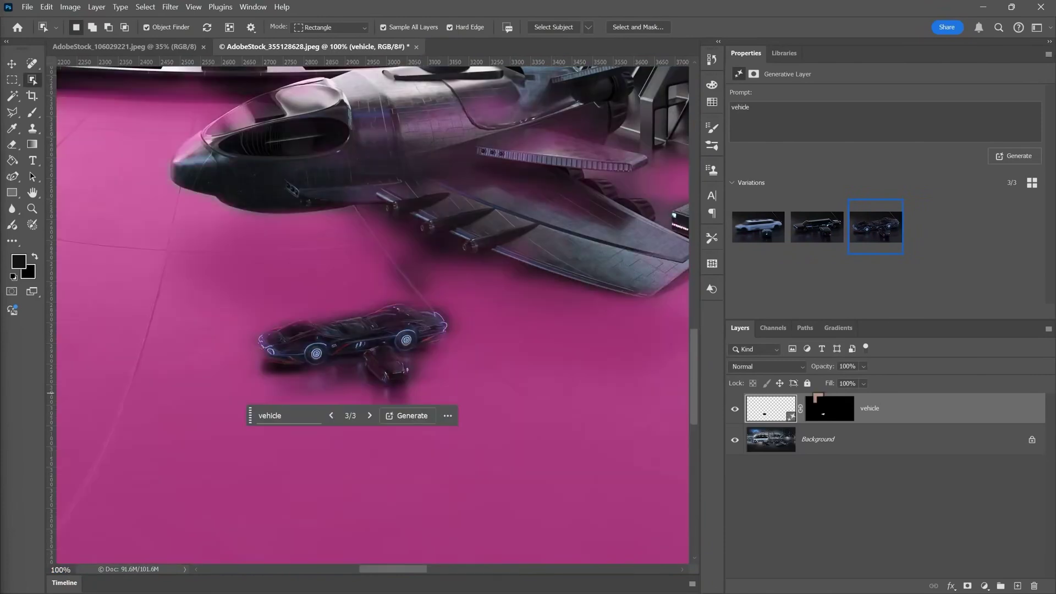
click(11, 64)
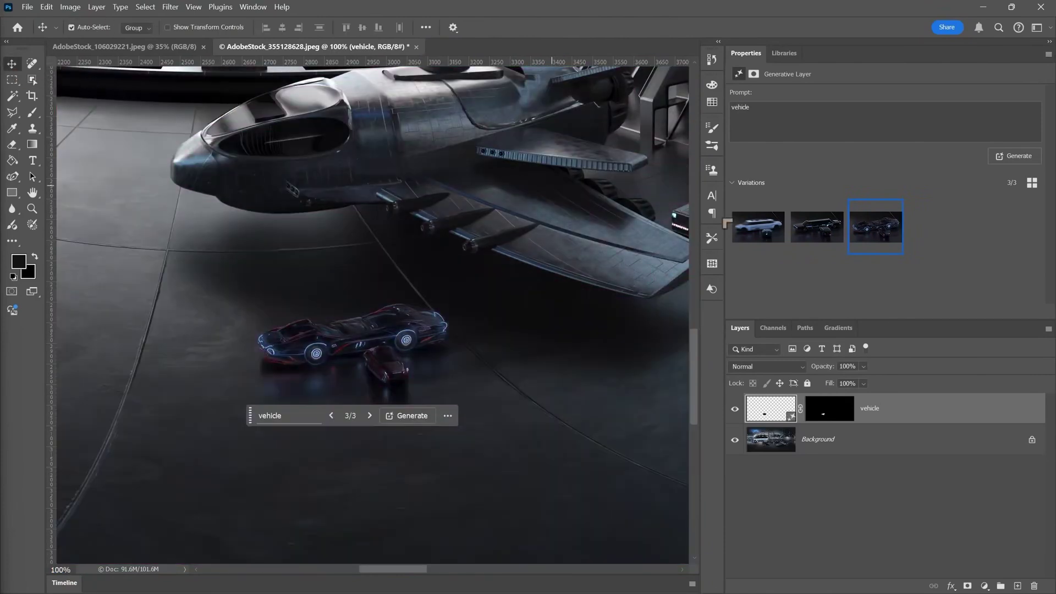
click(806, 229)
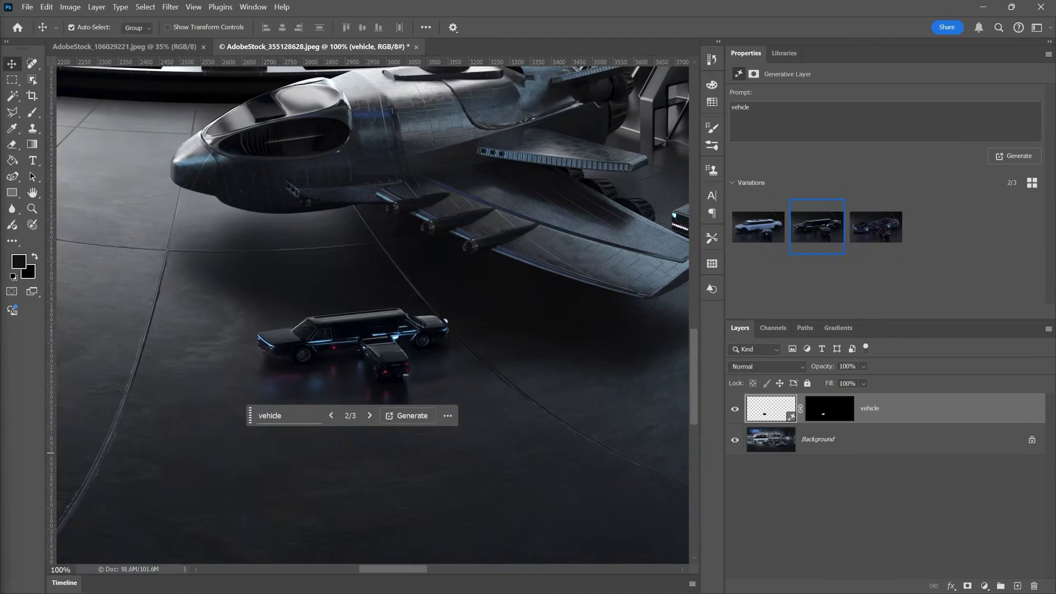
scroll(467, 405, up, 5)
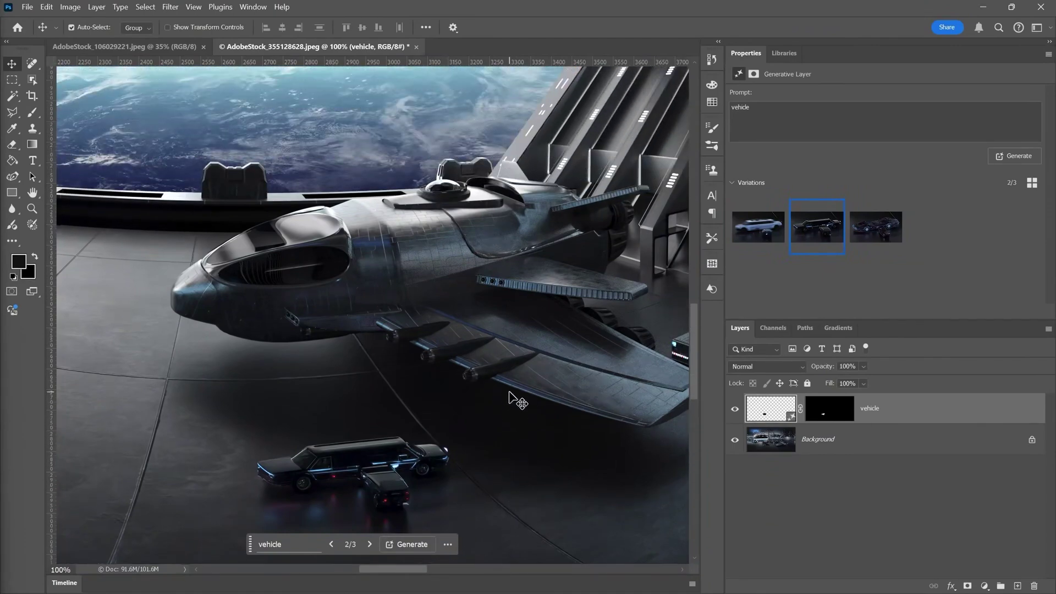
scroll(517, 400, up, 4)
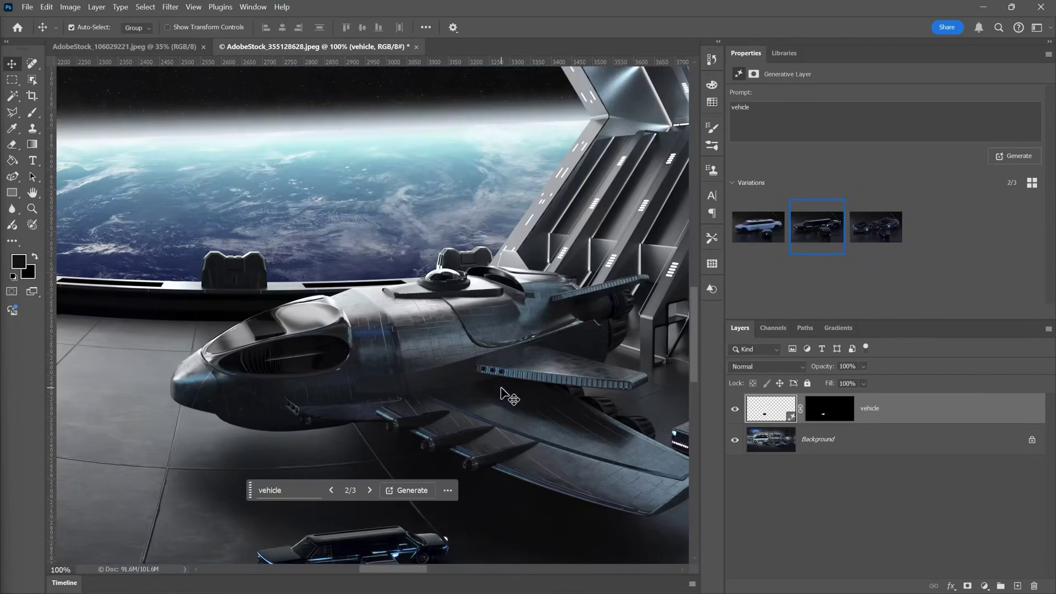
scroll(502, 389, down, 5)
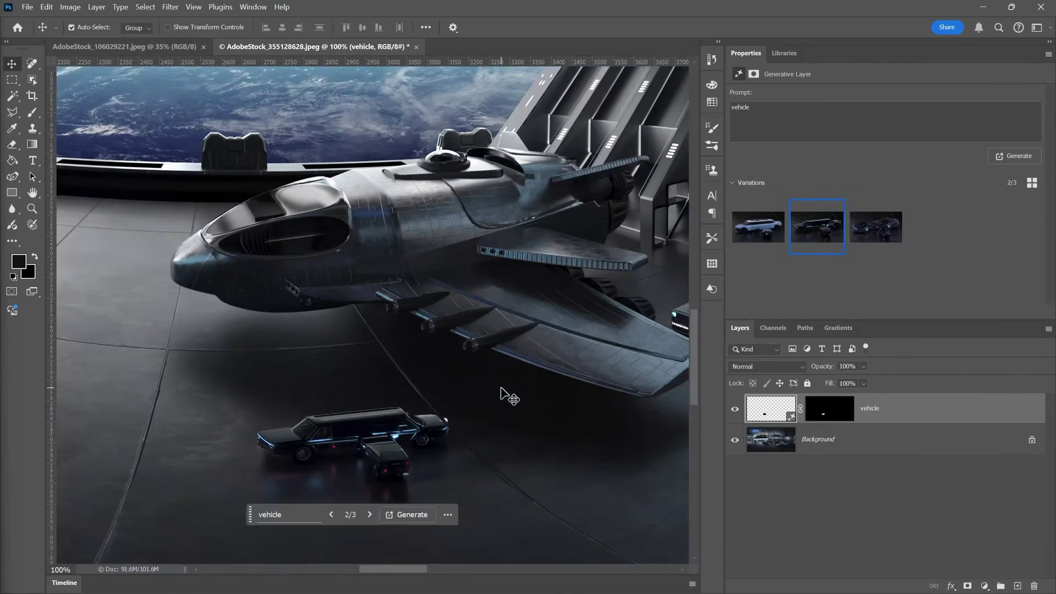
- Merge the limousine vehicle layer down into the Background layer with Ctrl+E
scroll(505, 395, down, 2)
click(858, 439)
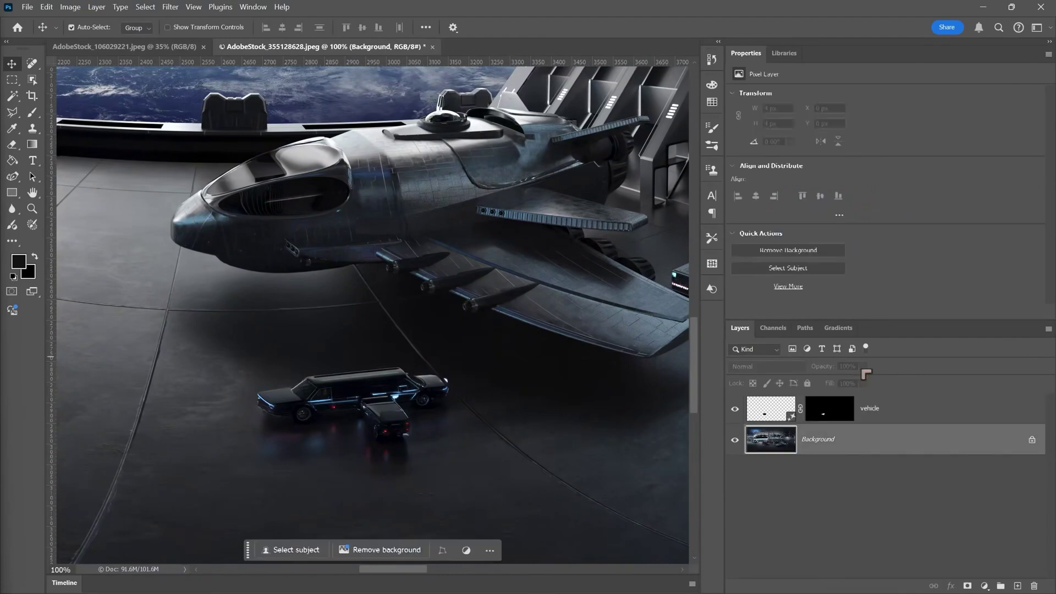
right_click(909, 408)
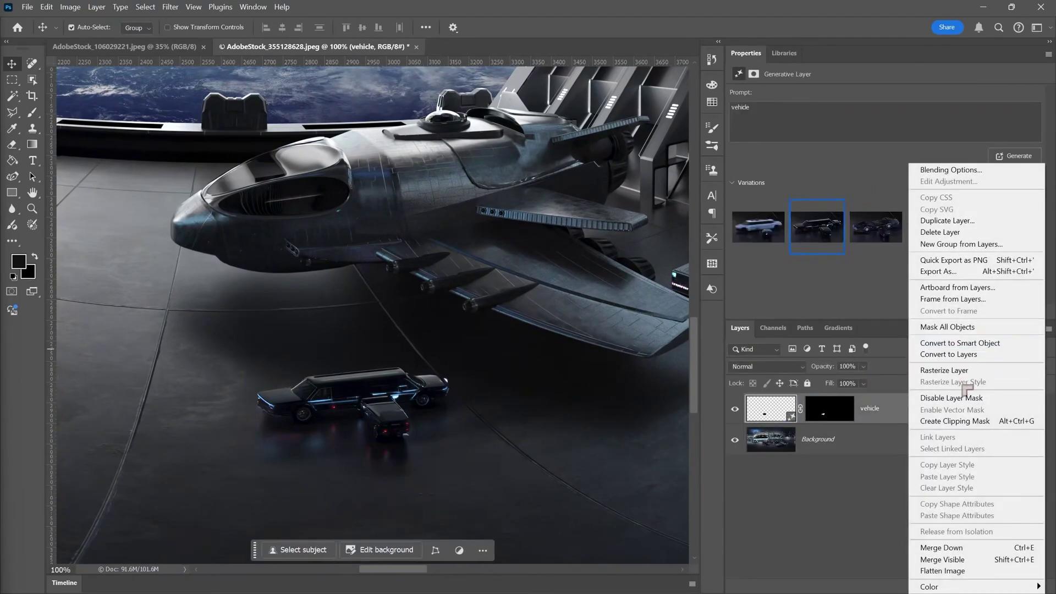
key(ctrl+e)
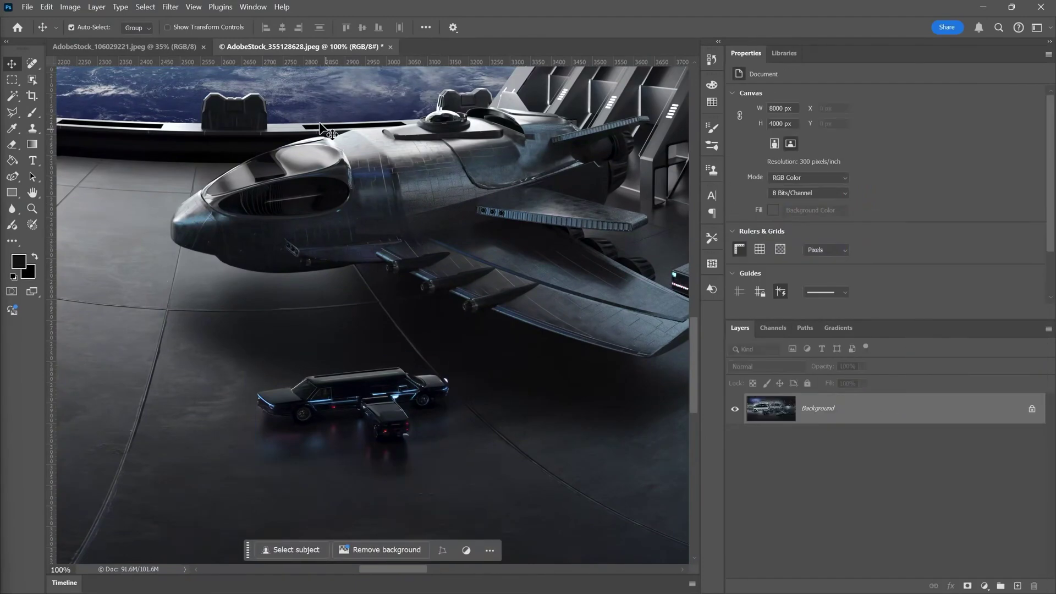
click(176, 11)
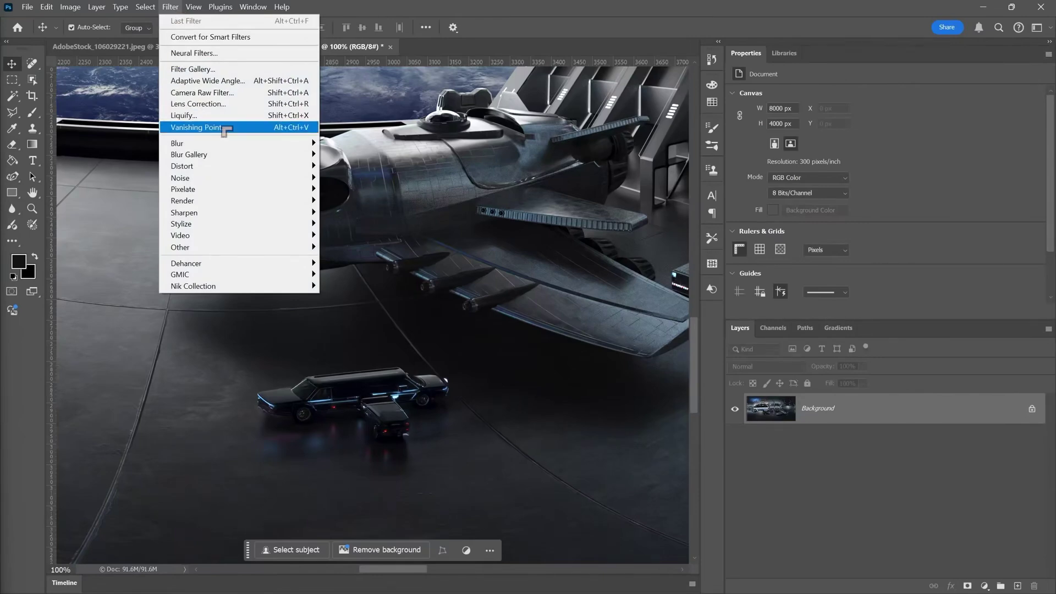
click(945, 427)
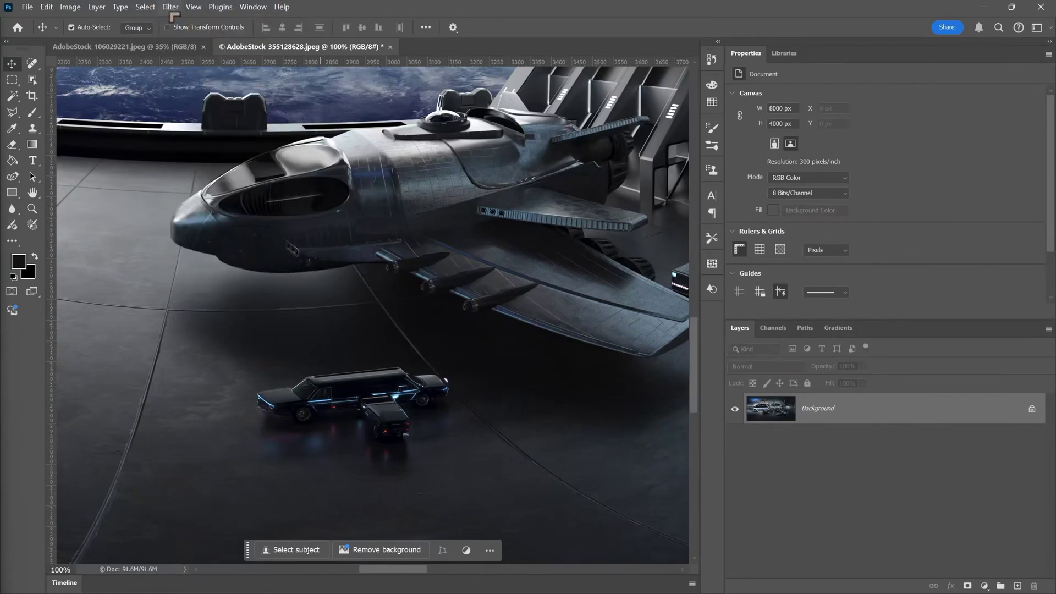
- Unlock the Background into Layer 0 and convert it to an embedded smart object
right_click(865, 410)
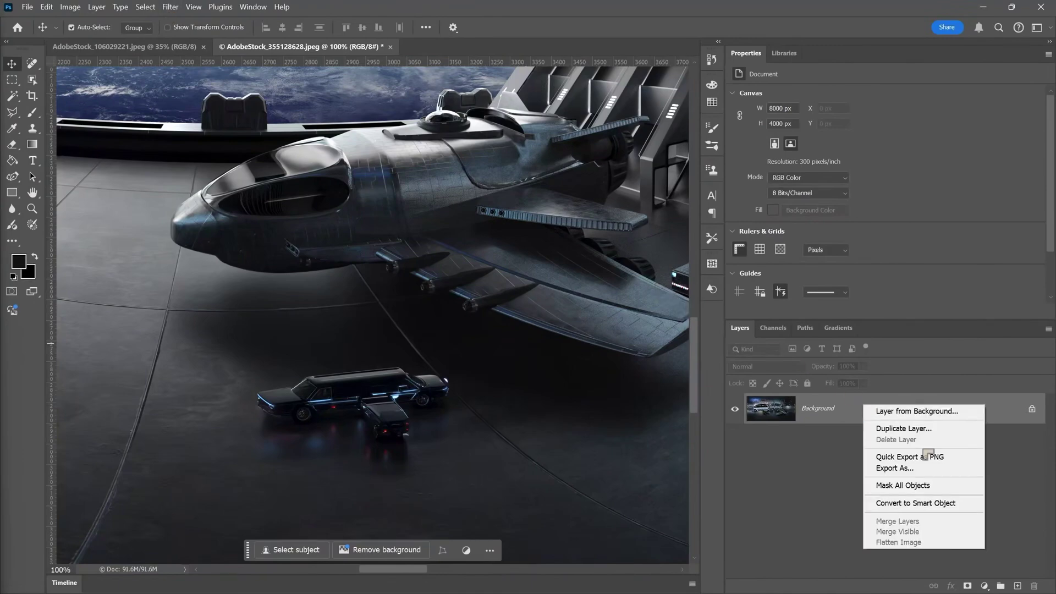
click(1035, 420)
right_click(887, 418)
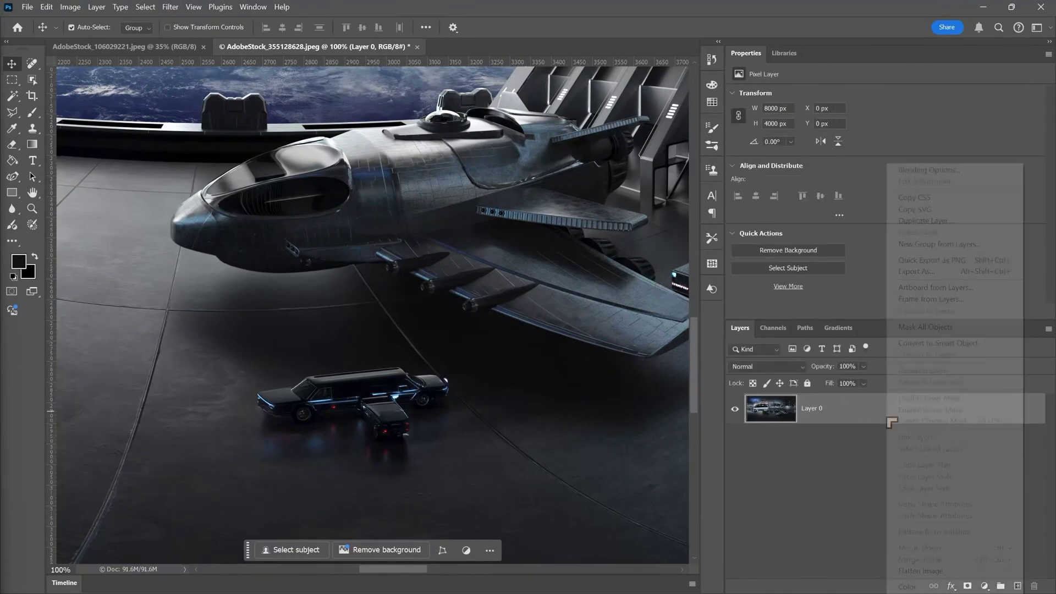
click(947, 343)
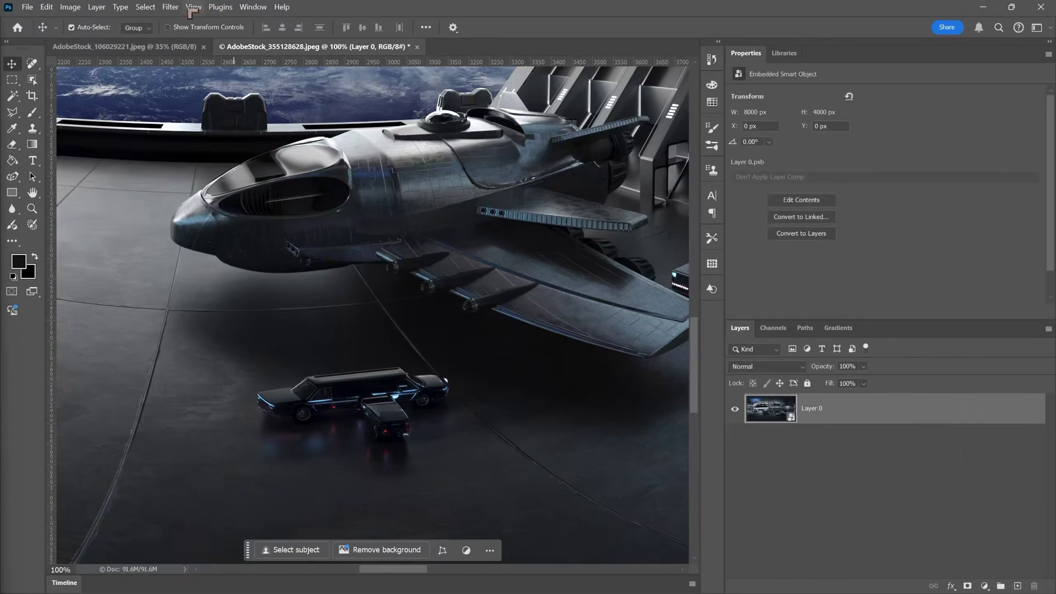
click(171, 8)
mouse_move(208, 146)
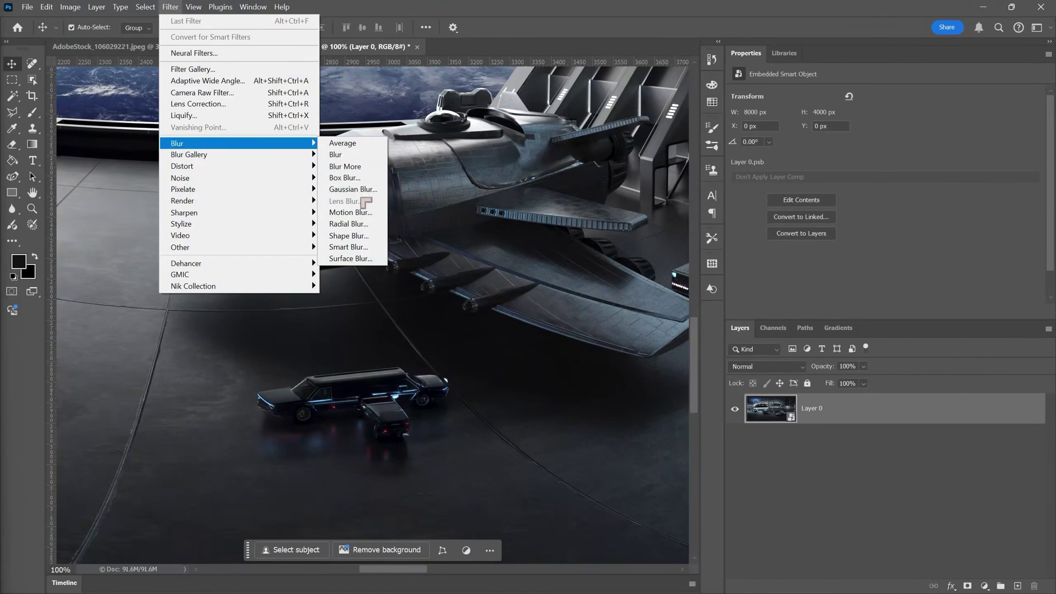
- Apply a 15 px Iris Blur smart filter to Layer 0 and toggle it to compare with the original
click(346, 154)
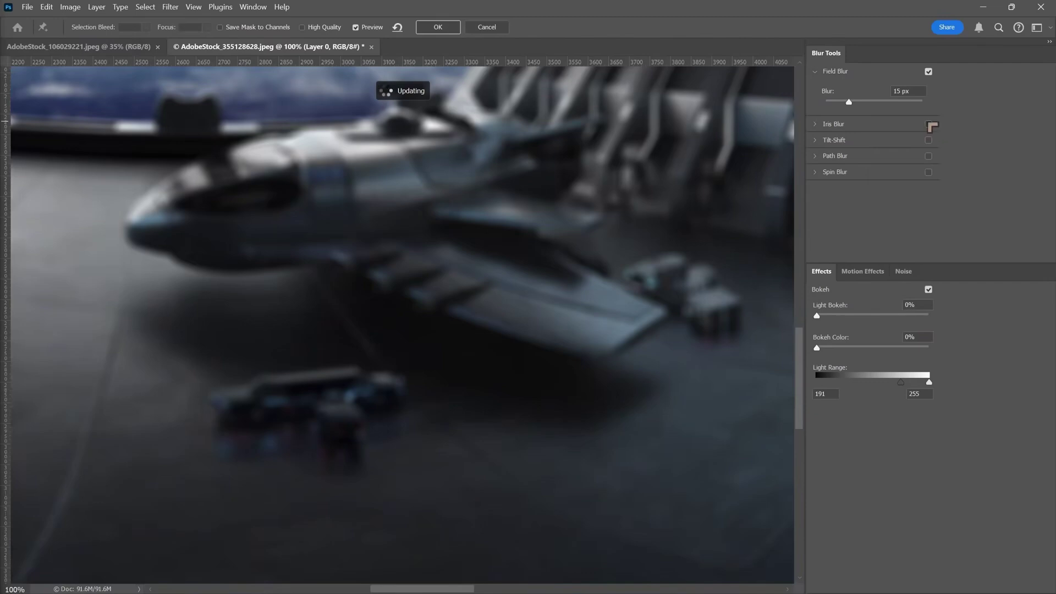
click(883, 124)
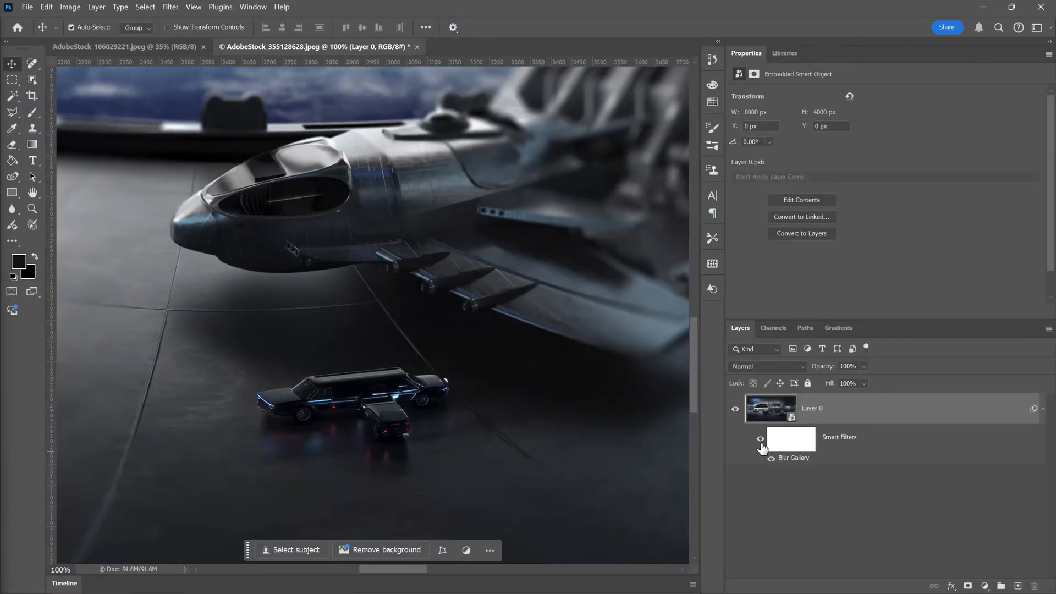
click(761, 438)
click(761, 439)
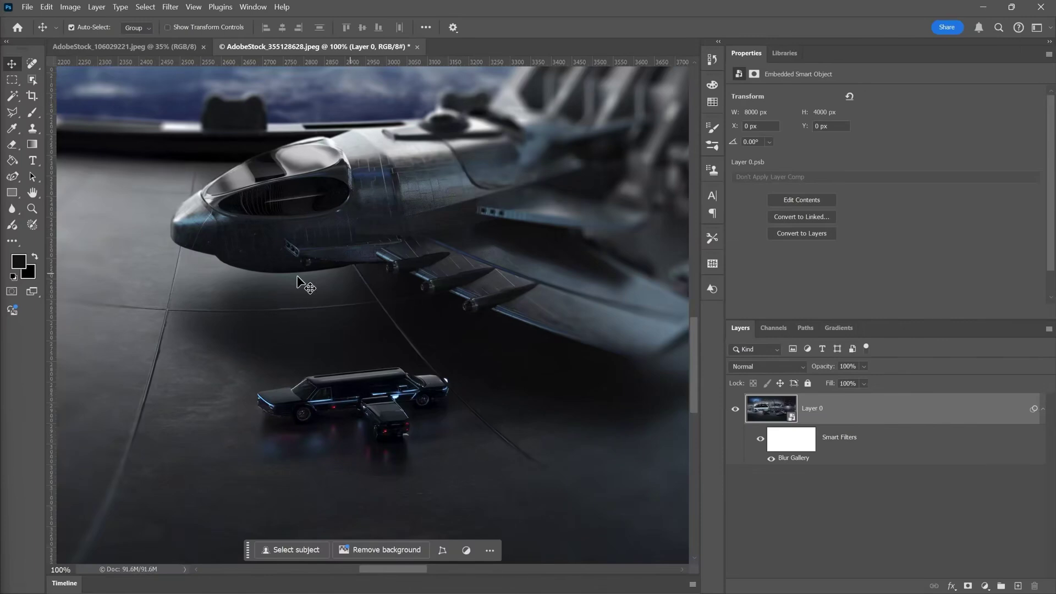